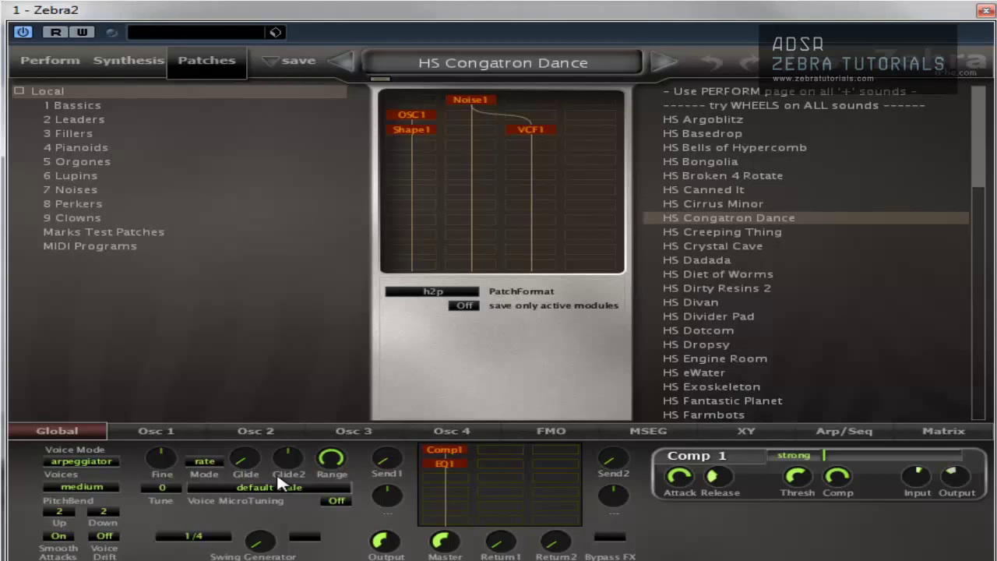
- Cycle HS Congatron Dance's voice mode through poly, retrigger and legato, ending on poly
{"action": "left_click", "coordinate": [82, 462]}
{"action": "left_click", "coordinate": [124, 472]}
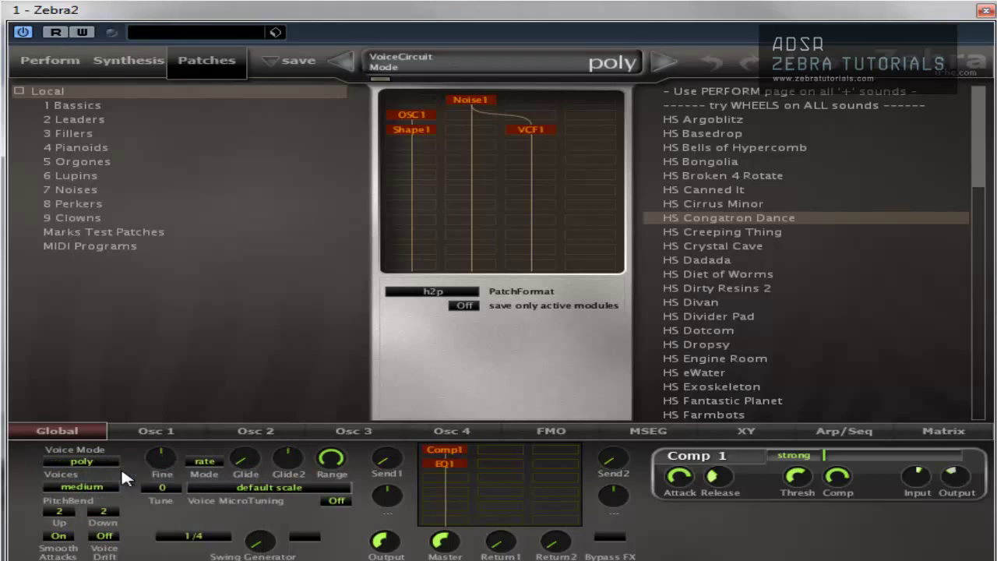
{"action": "left_click", "coordinate": [94, 464]}
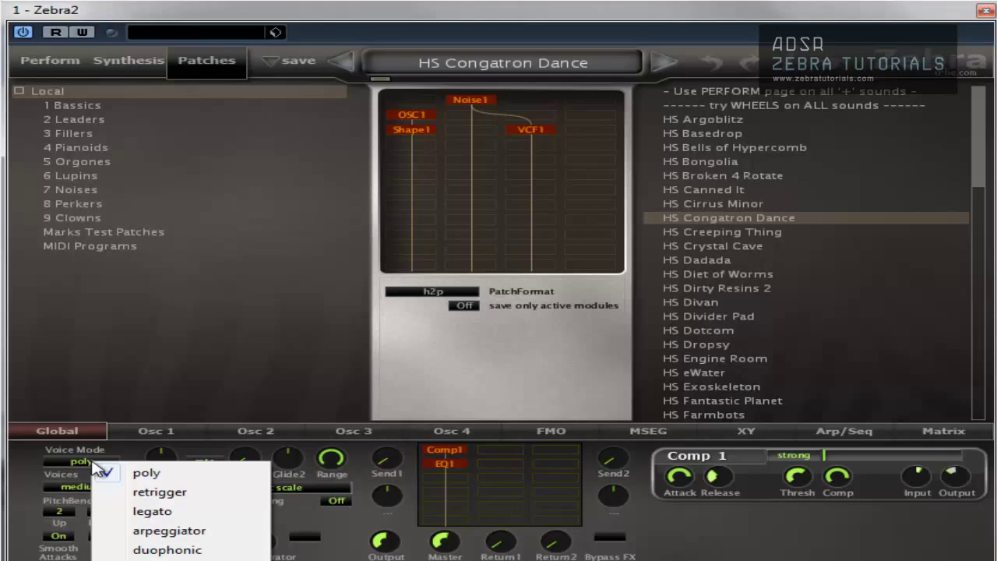
{"action": "left_click", "coordinate": [132, 492]}
{"action": "left_click", "coordinate": [70, 463]}
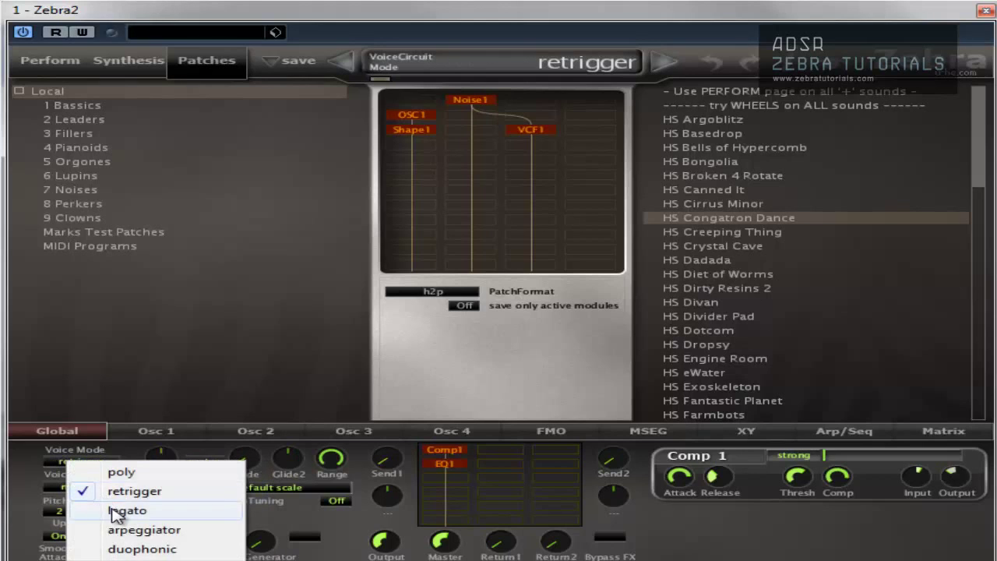
{"action": "left_click", "coordinate": [125, 511]}
{"action": "left_click", "coordinate": [78, 463]}
{"action": "left_click", "coordinate": [97, 475]}
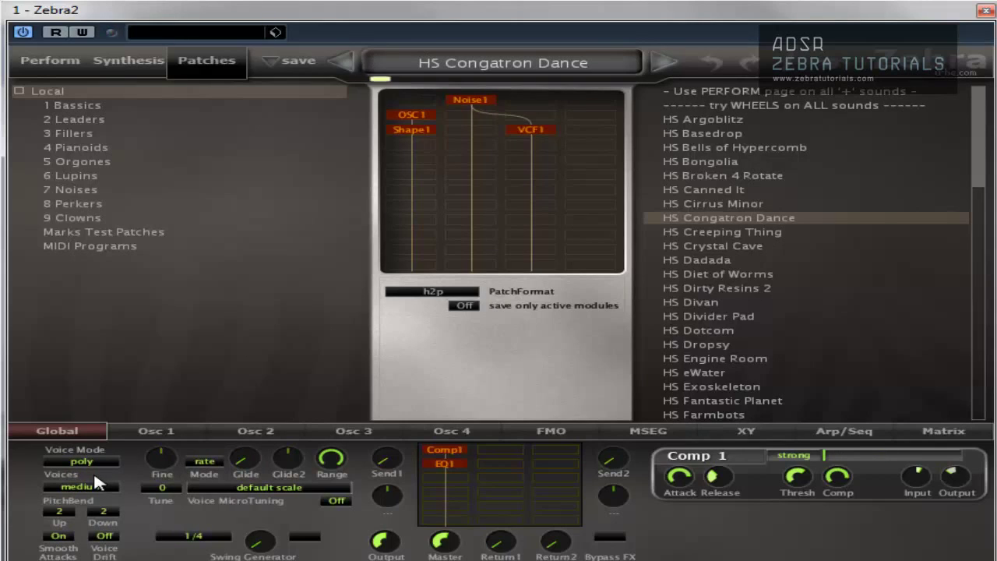
- Load HS 12-String Sitar from the 4 Pianoids bank and set its voice mode to retrigger
{"action": "left_click", "coordinate": [97, 148]}
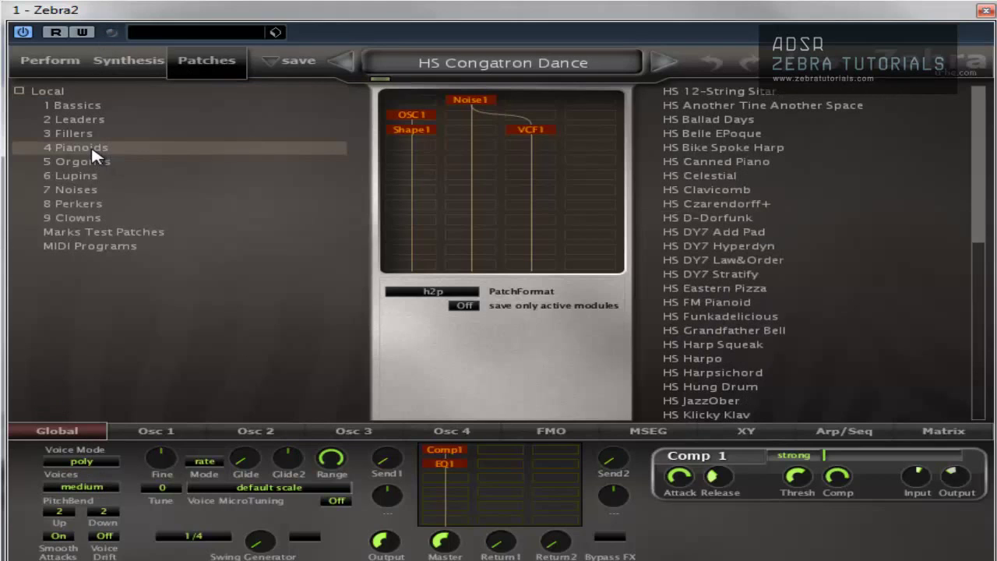
{"action": "left_click", "coordinate": [727, 93]}
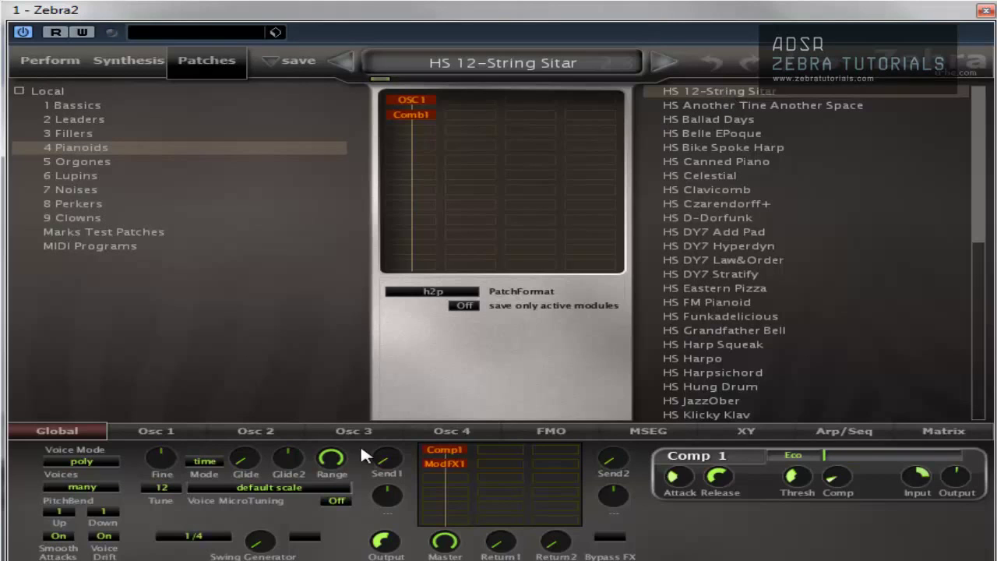
{"action": "left_click", "coordinate": [88, 463]}
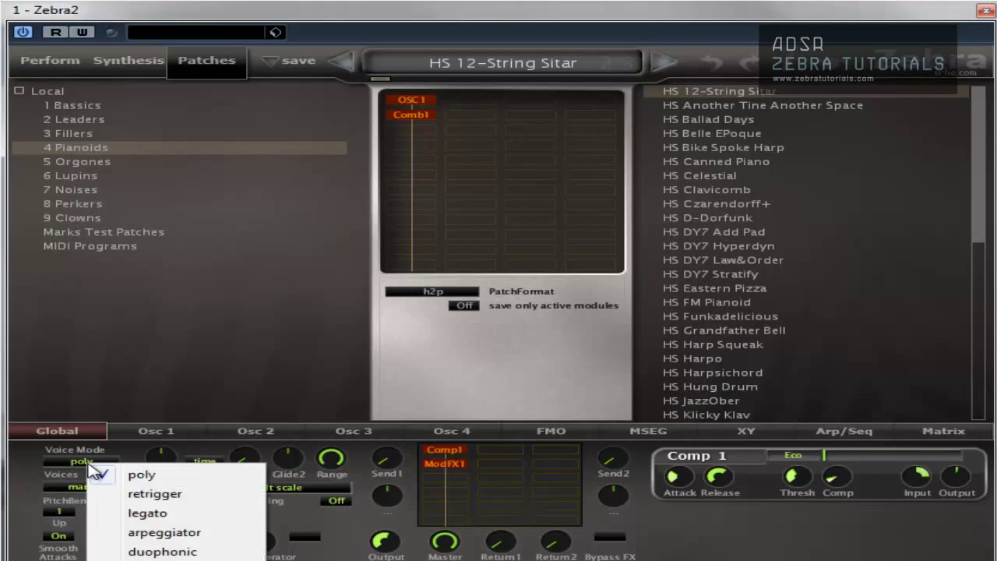
{"action": "left_click", "coordinate": [136, 491]}
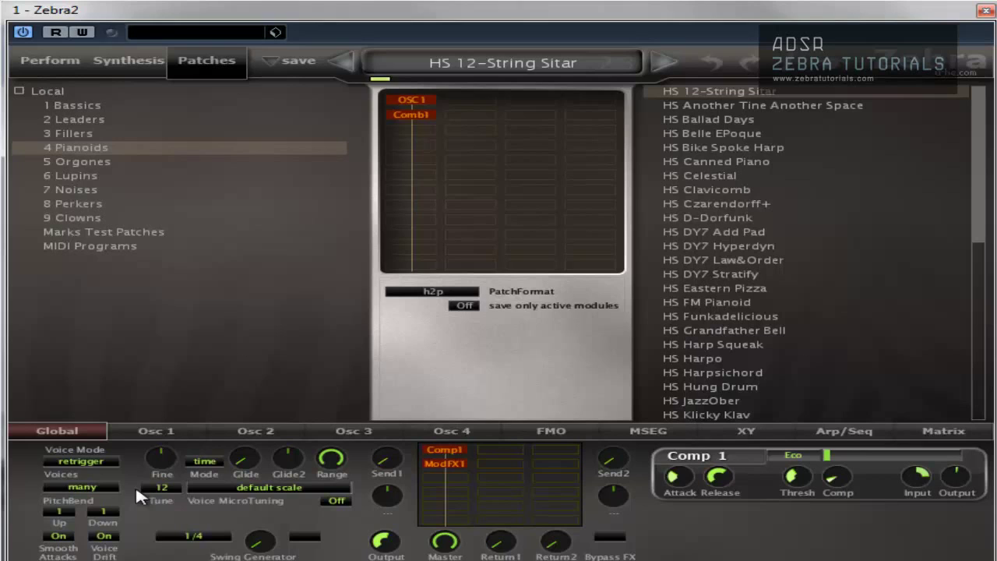
- Choose legato in the sitar patch's Voice Mode field
{"action": "left_click", "coordinate": [80, 461]}
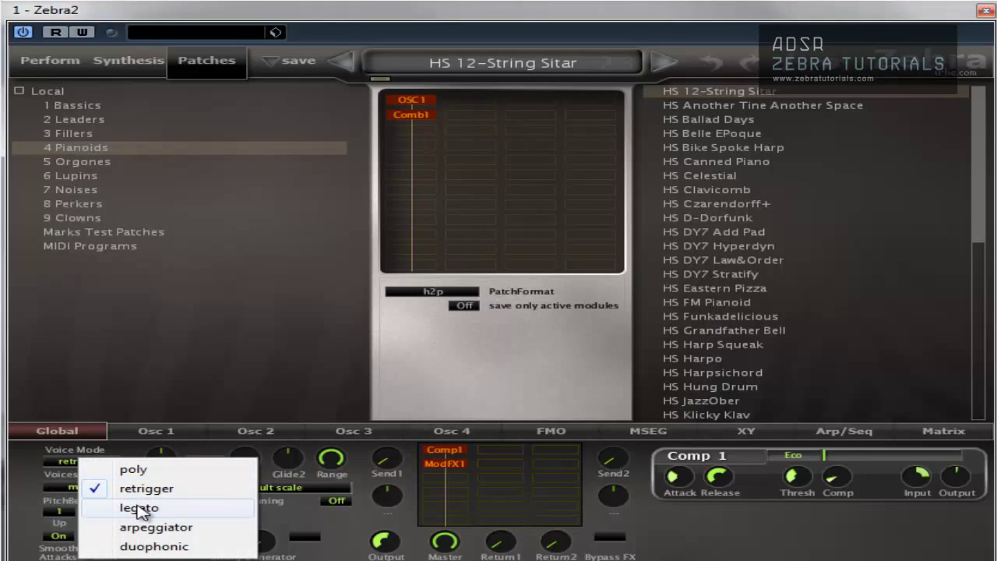
{"action": "left_click", "coordinate": [140, 511]}
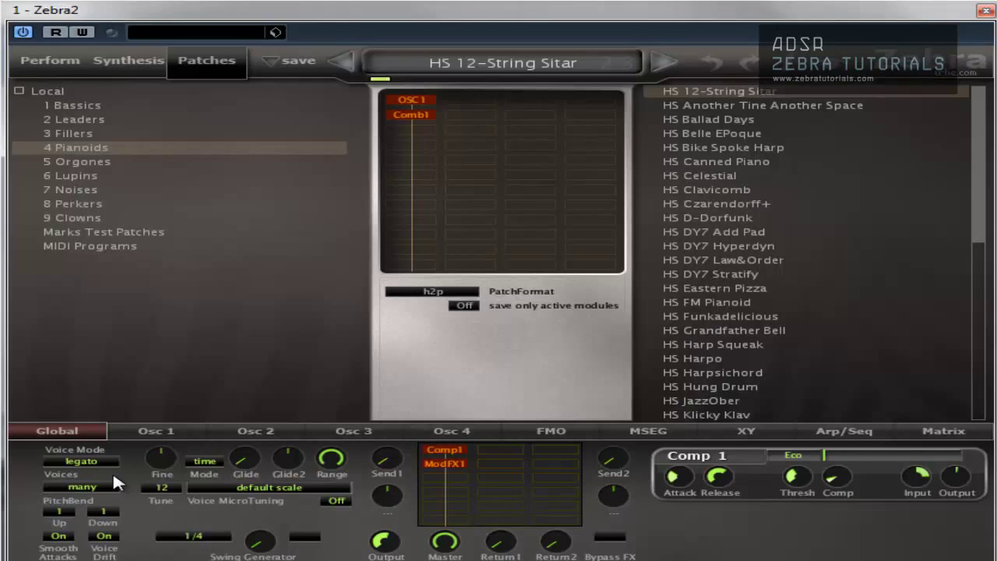
- Set the voice mode to retrigger, then switch it to arpeggiator
{"action": "left_click", "coordinate": [89, 461]}
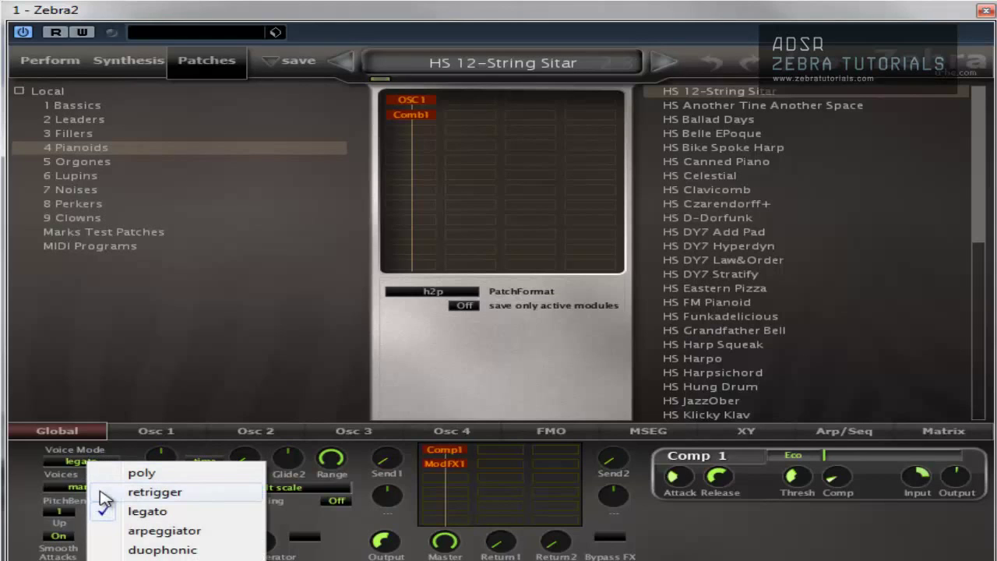
{"action": "left_click", "coordinate": [98, 489]}
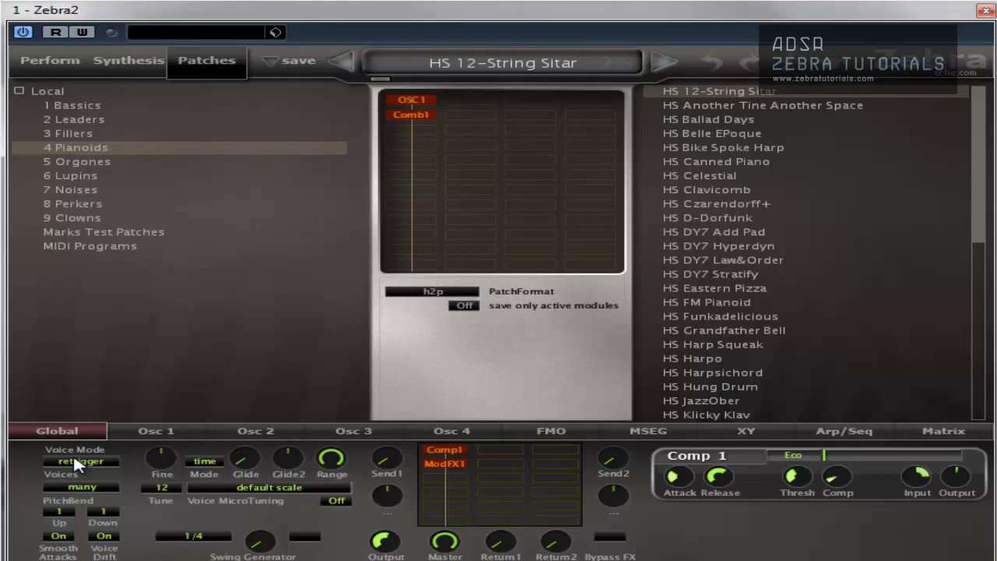
{"action": "left_click", "coordinate": [76, 461]}
{"action": "left_click", "coordinate": [143, 529]}
- Set the arpeggiator clock to 1/16 on the Arp/Seq tab, then return to Global
{"action": "left_click", "coordinate": [857, 434]}
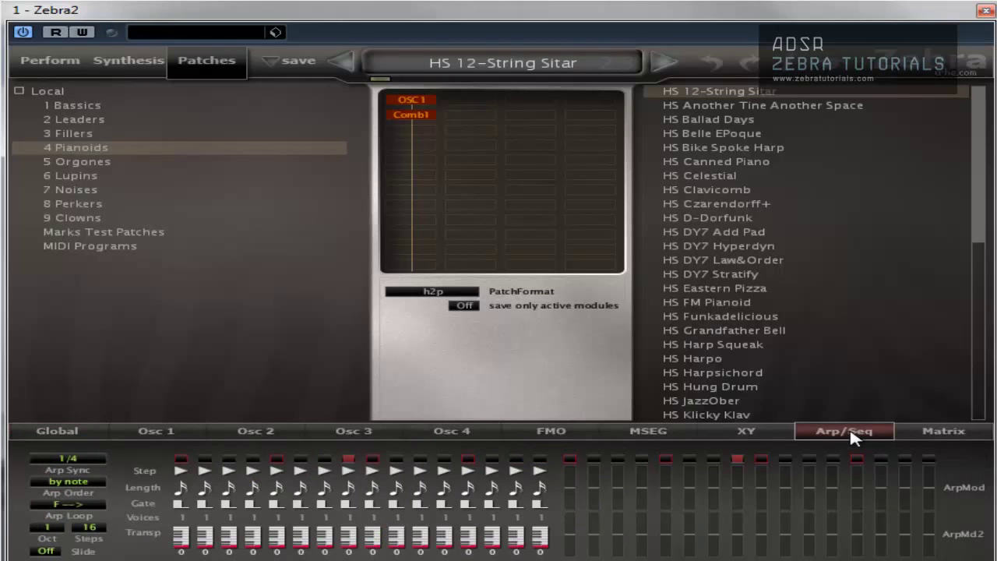
{"action": "left_click", "coordinate": [81, 458]}
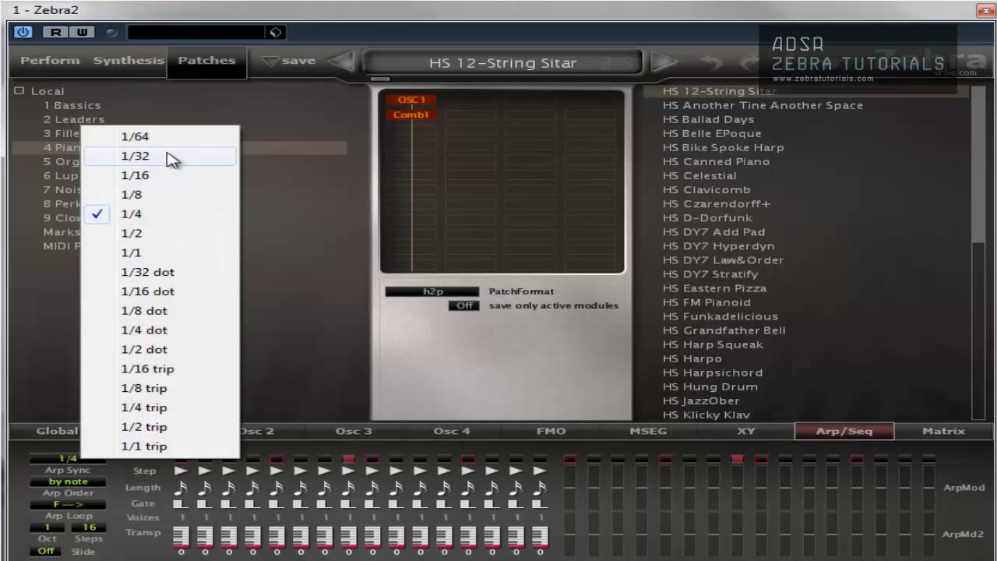
{"action": "left_click", "coordinate": [172, 176]}
{"action": "left_click", "coordinate": [60, 433]}
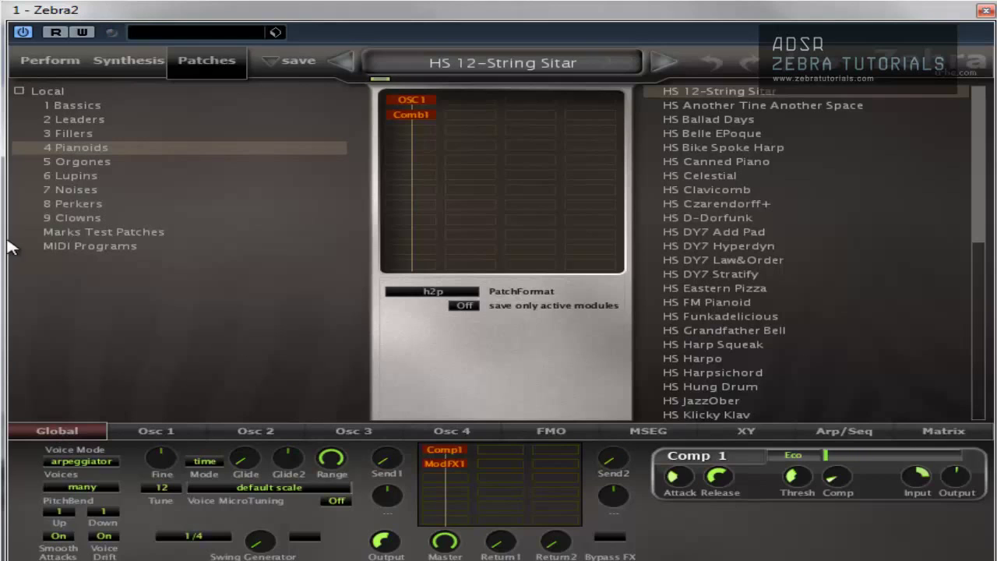
- Pick duophonic from the Global tab's Voice Mode list
{"action": "left_click", "coordinate": [87, 460]}
{"action": "left_click", "coordinate": [129, 550]}
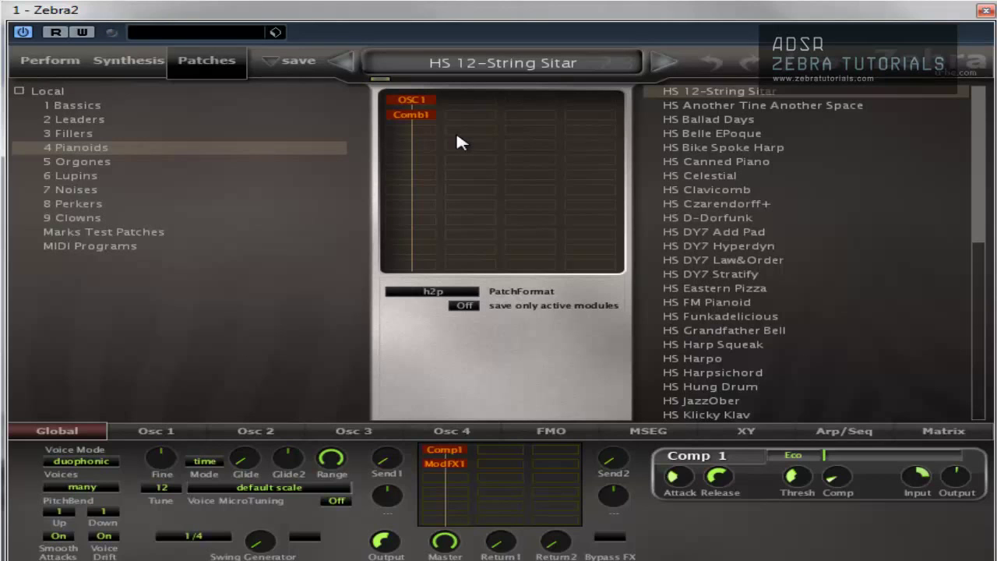
- Disable OSC1, add OSC2 in the second grid column, and raise column 2's Vol to 15.50
{"action": "left_click", "coordinate": [415, 100]}
{"action": "double_click", "coordinate": [416, 101]}
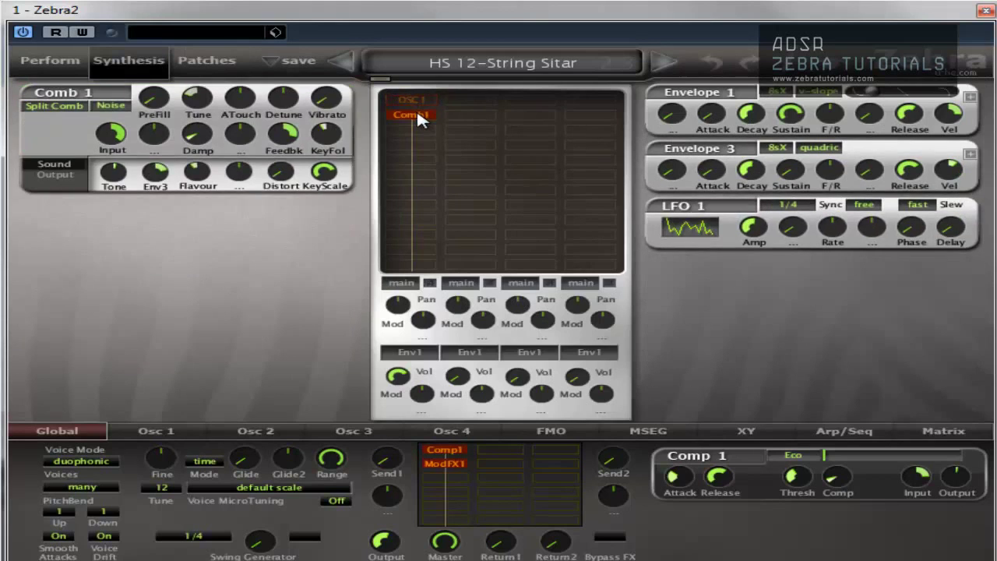
{"action": "left_click", "coordinate": [459, 100]}
{"action": "left_click", "coordinate": [498, 109]}
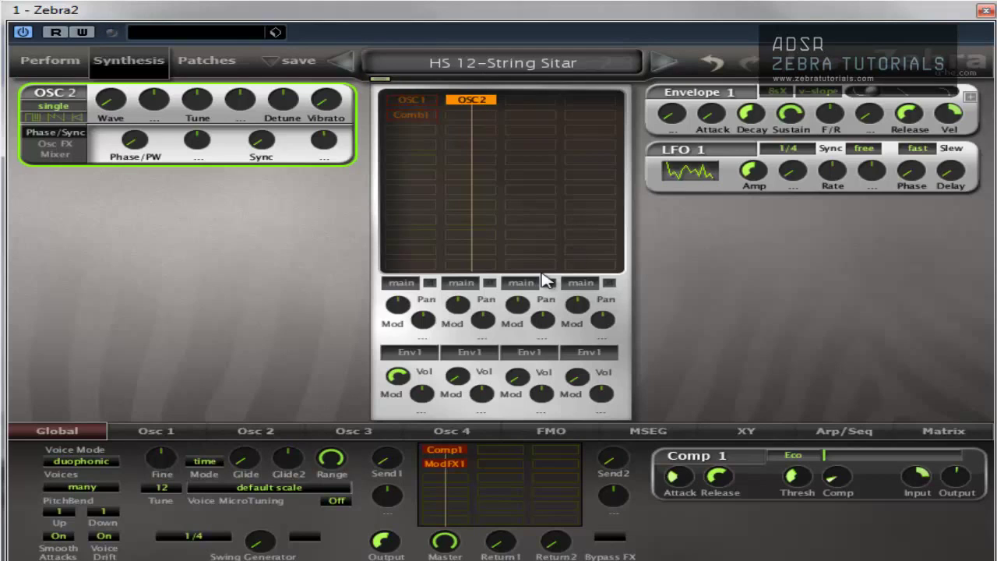
{"action": "left_click_drag", "start_coordinate": [479, 374], "coordinate": [449, 237]}
- Open and close the Voices list several times, leaving the count at many
{"action": "left_click", "coordinate": [82, 485]}
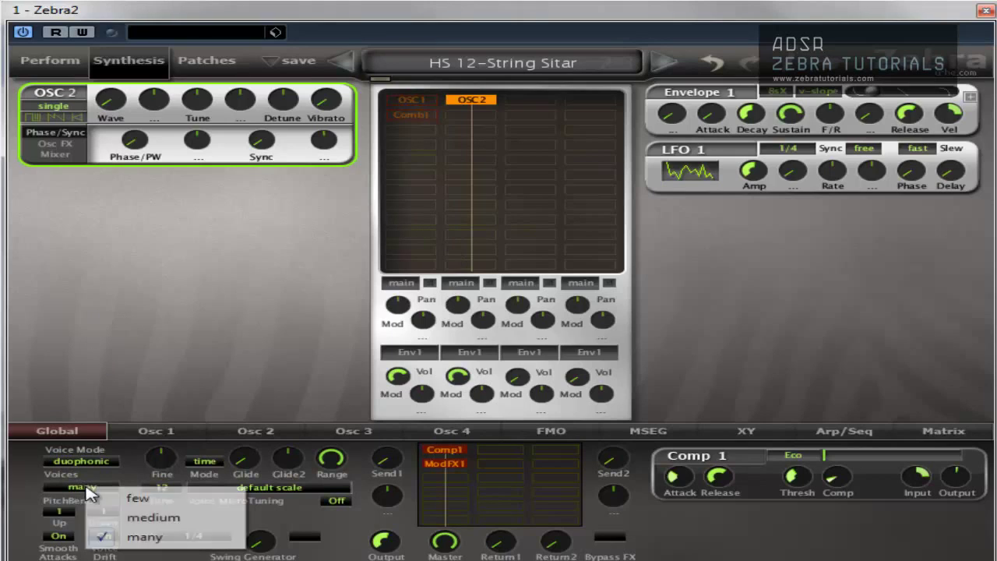
{"action": "left_click", "coordinate": [37, 482]}
{"action": "left_click", "coordinate": [33, 483]}
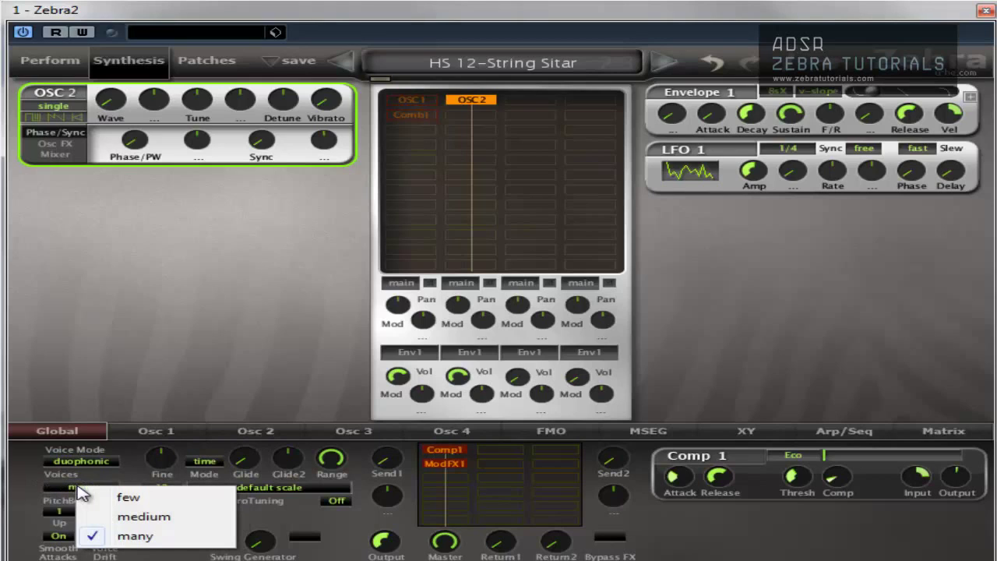
{"action": "left_click", "coordinate": [31, 481]}
{"action": "left_click", "coordinate": [29, 482]}
{"action": "left_click", "coordinate": [19, 480]}
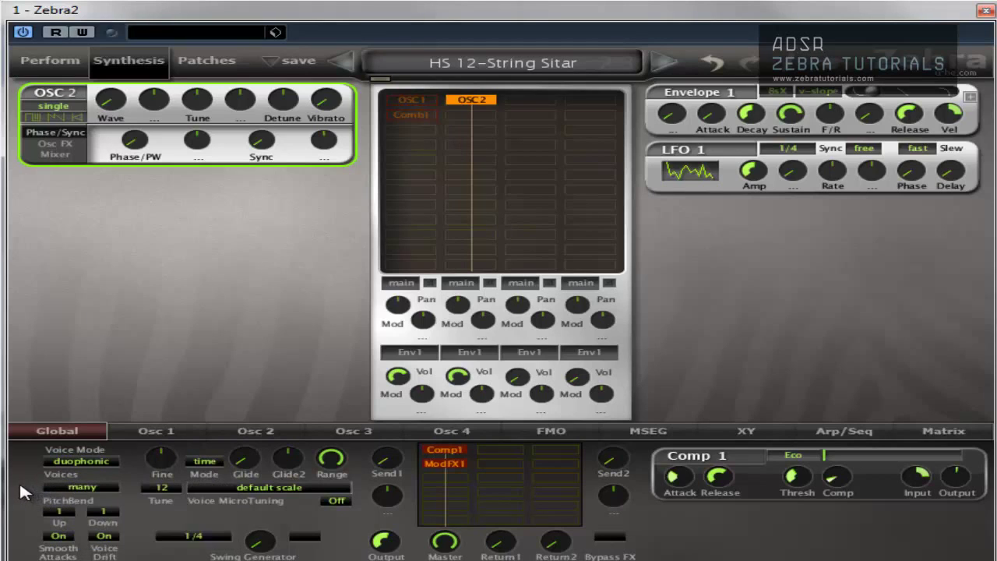
- Try few, medium and many voices, then settle the voice count on few
{"action": "left_click", "coordinate": [81, 487]}
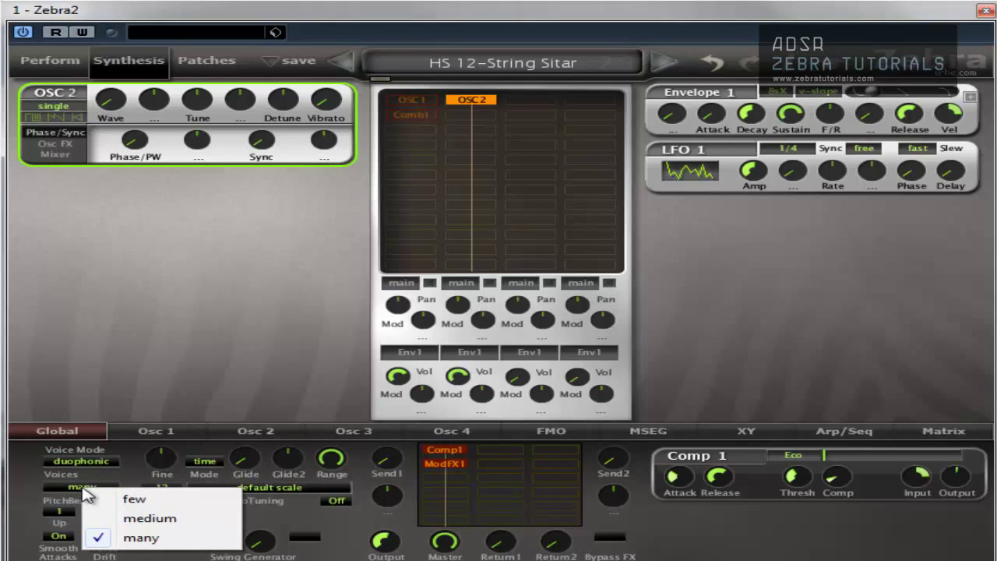
{"action": "left_click", "coordinate": [128, 500]}
{"action": "left_click", "coordinate": [95, 488]}
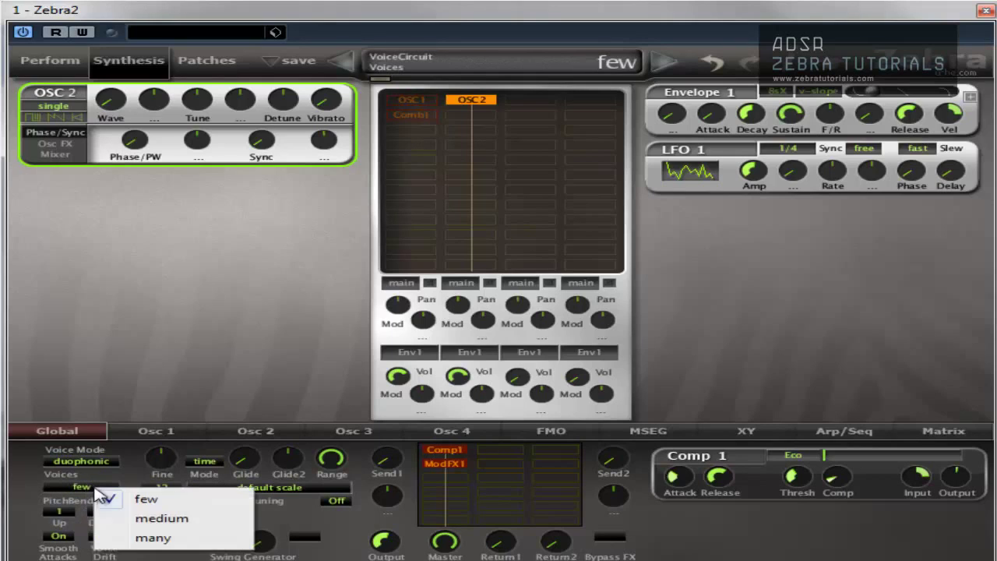
{"action": "left_click", "coordinate": [148, 518]}
{"action": "left_click", "coordinate": [87, 486]}
{"action": "left_click", "coordinate": [144, 538]}
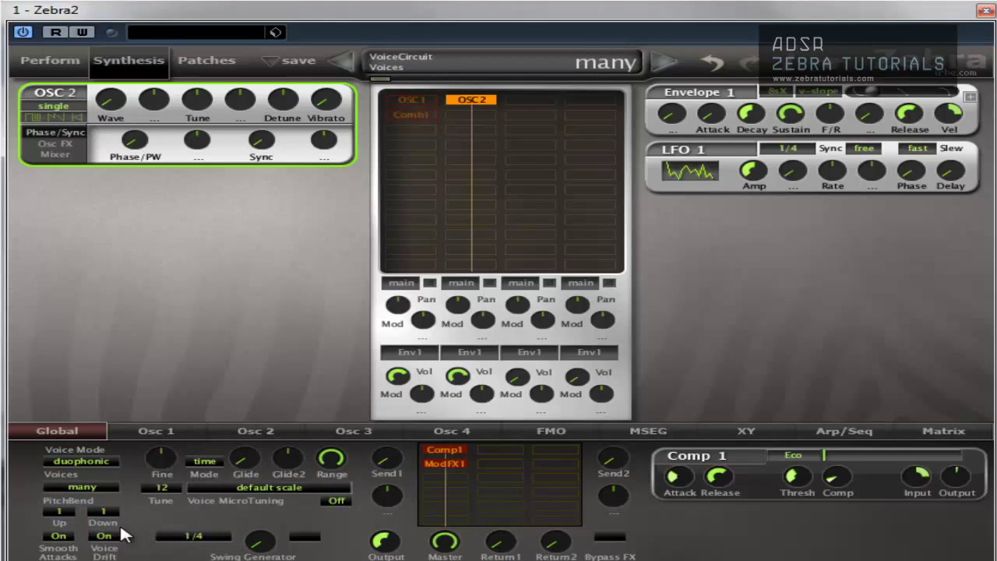
{"action": "left_click", "coordinate": [73, 486]}
{"action": "left_click", "coordinate": [108, 501]}
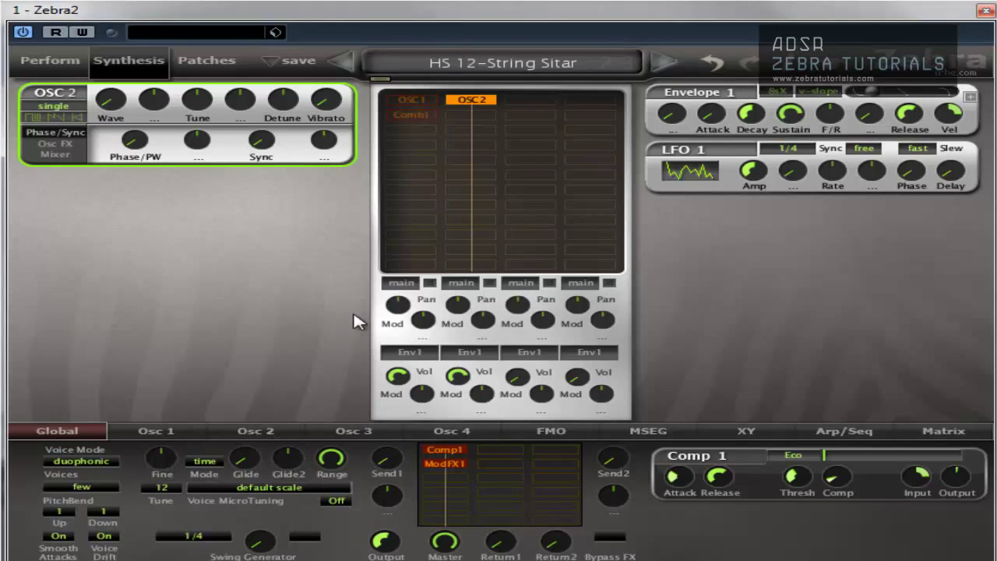
- Deselect OSC2 and show the OSC1 and Comb1 module settings
{"action": "left_click", "coordinate": [465, 104]}
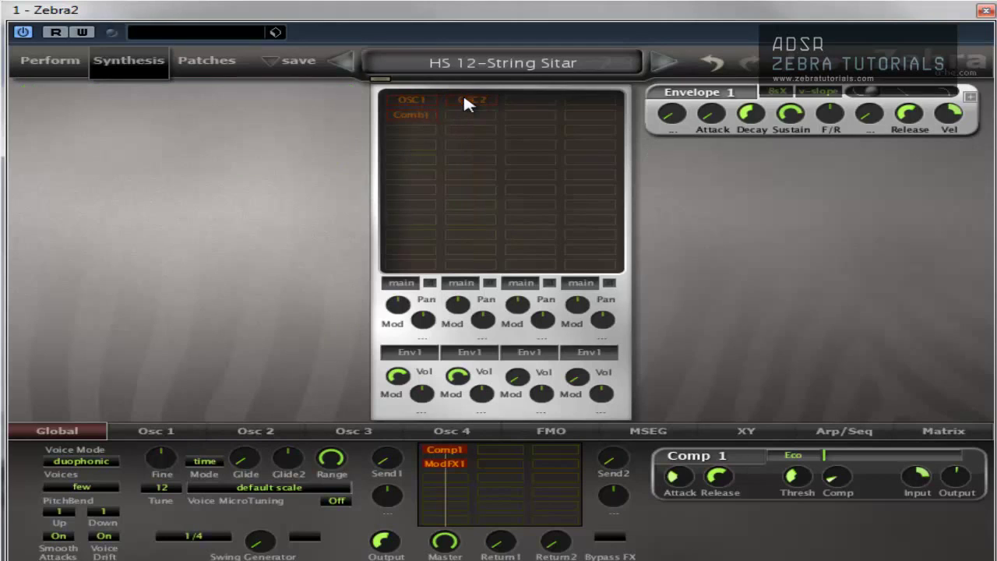
{"action": "left_click", "coordinate": [402, 102]}
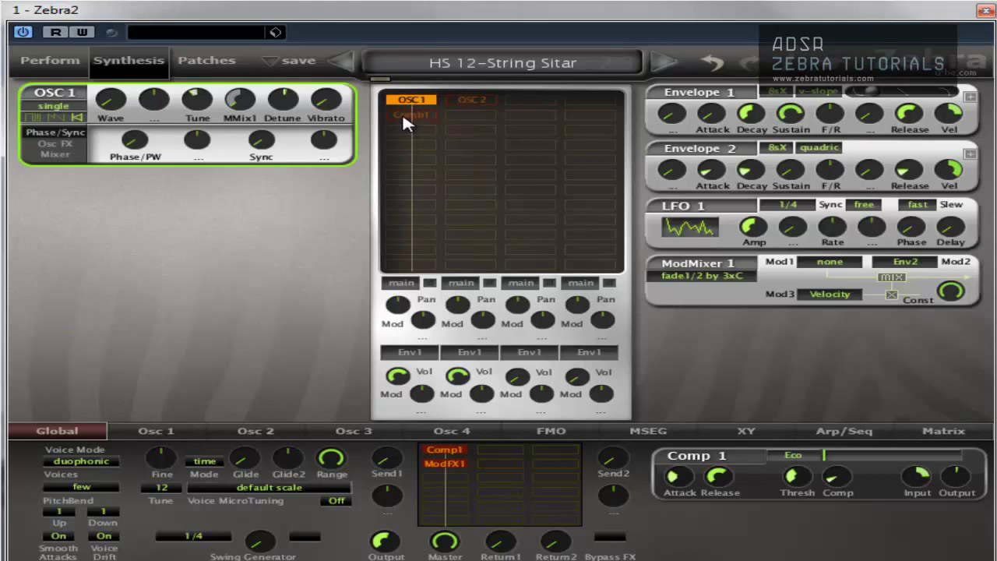
{"action": "left_click", "coordinate": [404, 116]}
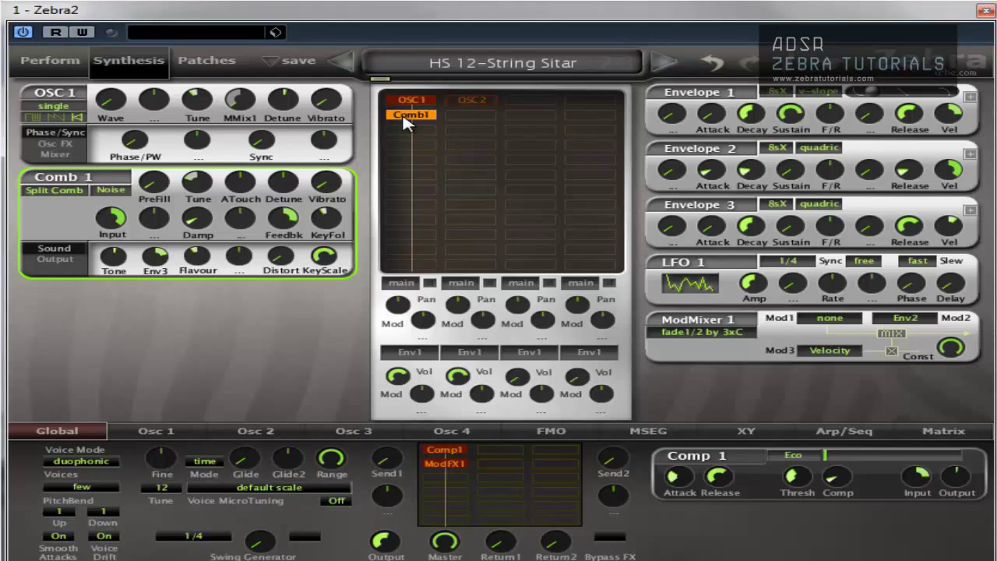
- Set Voice Mode to poly and Voices to medium, then many
{"action": "left_click", "coordinate": [80, 460]}
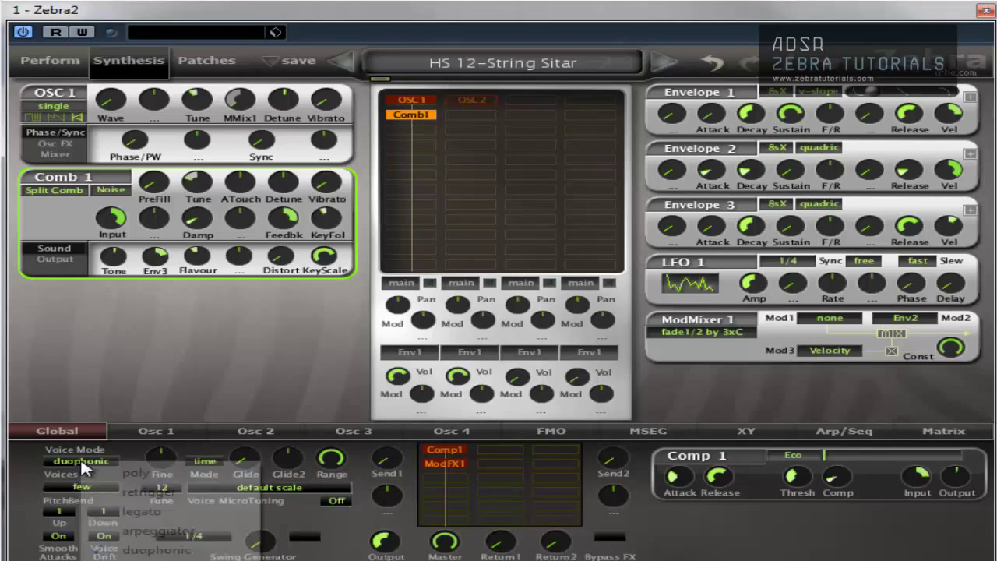
{"action": "left_click", "coordinate": [103, 467]}
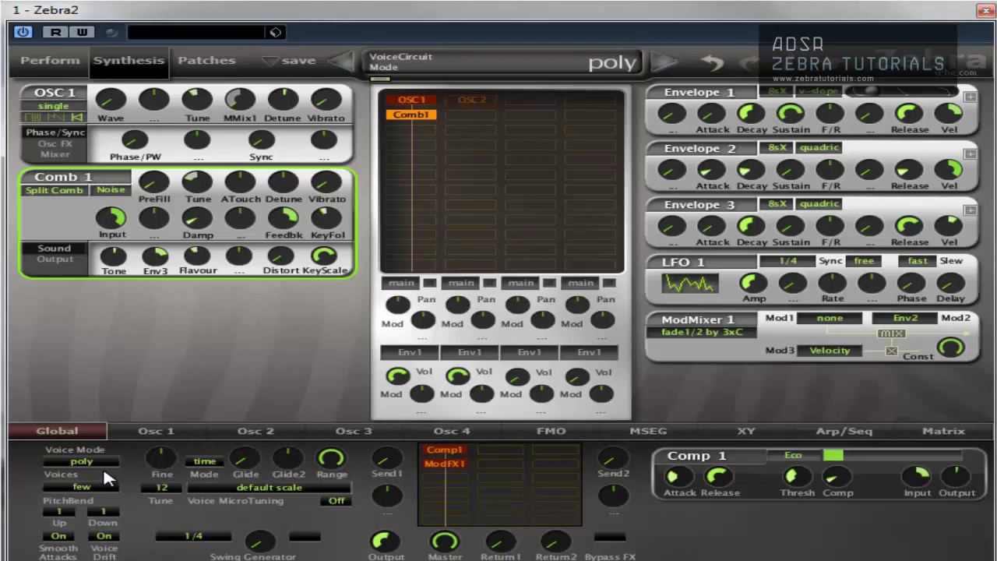
{"action": "left_click", "coordinate": [88, 483]}
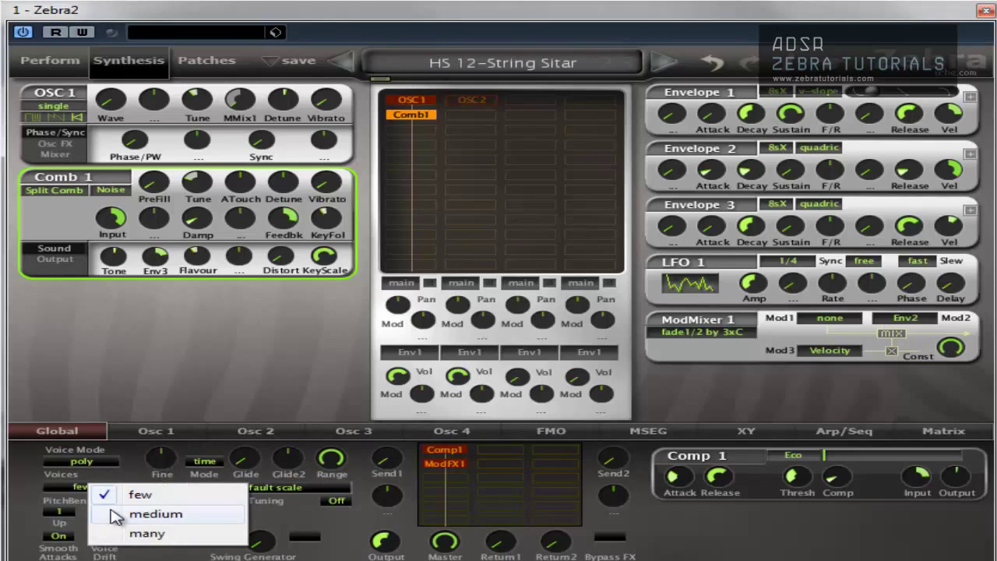
{"action": "left_click", "coordinate": [115, 514]}
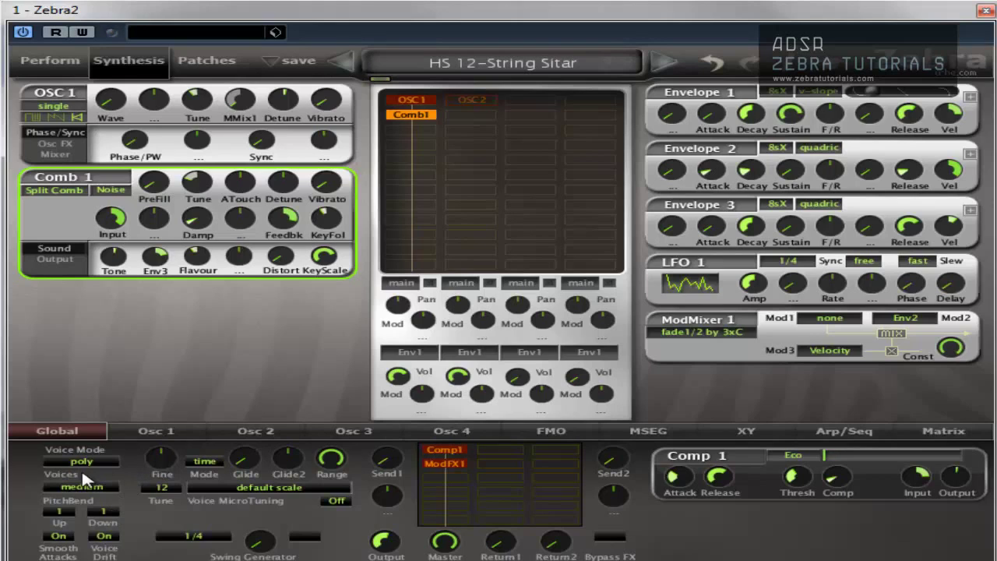
{"action": "left_click", "coordinate": [84, 489]}
{"action": "left_click", "coordinate": [111, 536]}
{"action": "left_click", "coordinate": [61, 509]}
{"action": "left_click", "coordinate": [120, 505]}
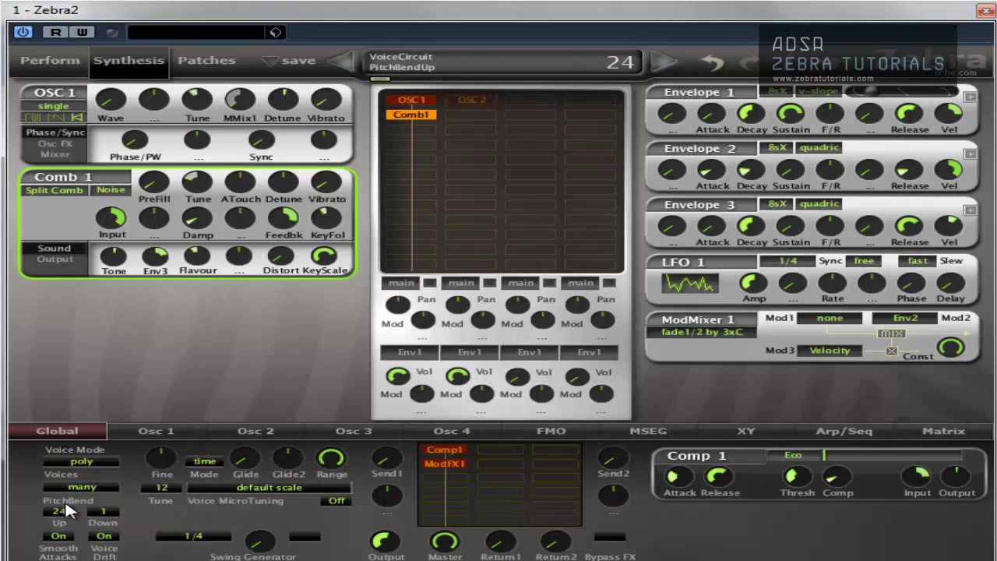
{"action": "left_click", "coordinate": [110, 507]}
{"action": "left_click", "coordinate": [143, 493]}
{"action": "left_click", "coordinate": [55, 508]}
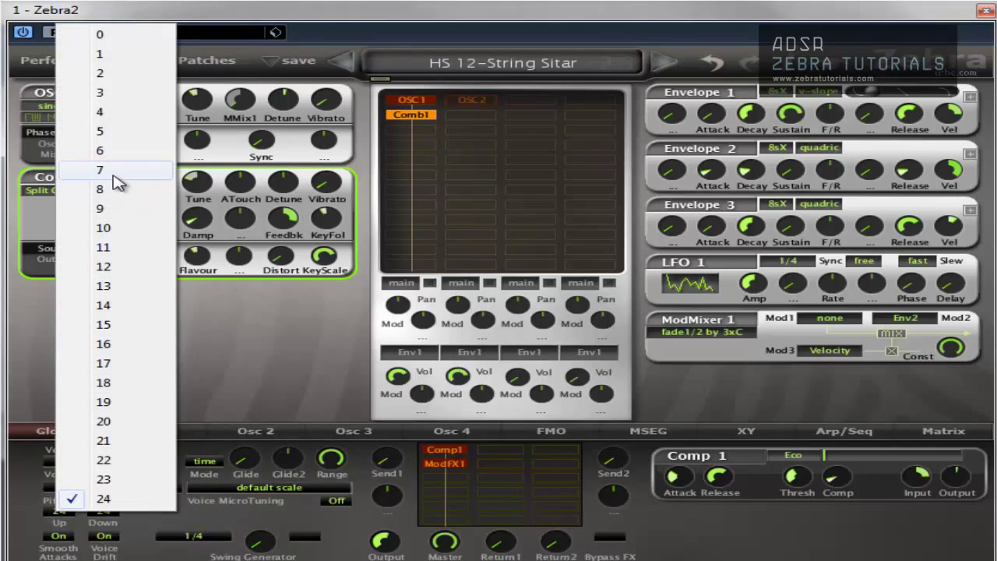
{"action": "left_click", "coordinate": [115, 56]}
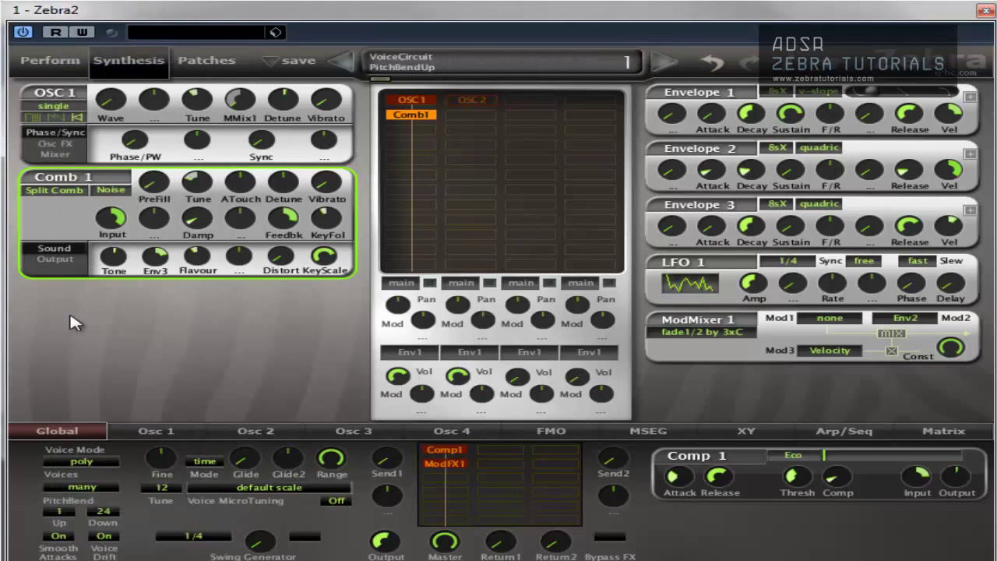
{"action": "left_click", "coordinate": [103, 511]}
{"action": "left_click", "coordinate": [163, 52]}
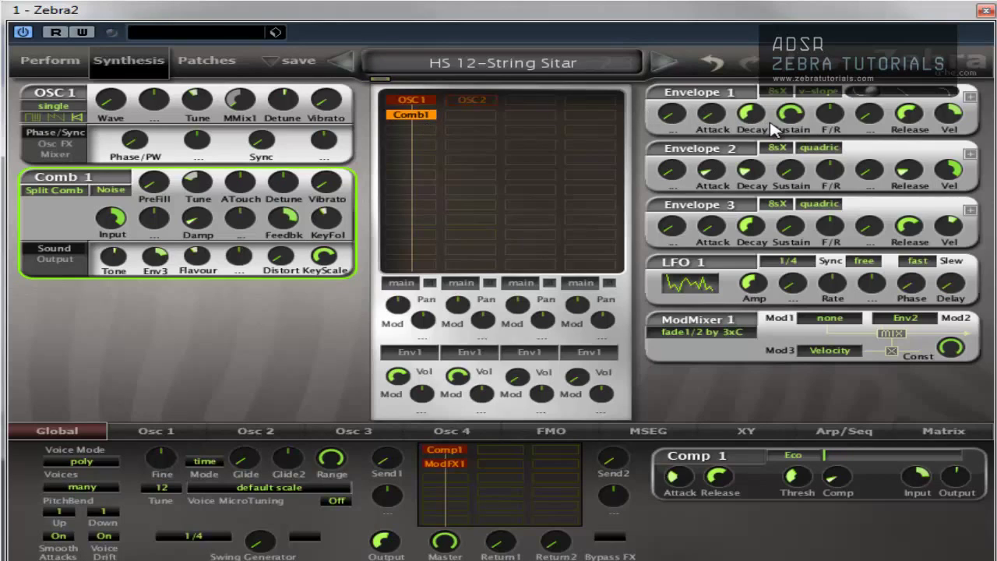
- Compare Smooth Attacks off and on while lowering Envelope 1's Release to about 39.50
{"action": "left_click", "coordinate": [62, 536]}
{"action": "mouse_move", "coordinate": [906, 135]}
{"action": "left_click_drag", "start_coordinate": [903, 135], "coordinate": [907, 112]}
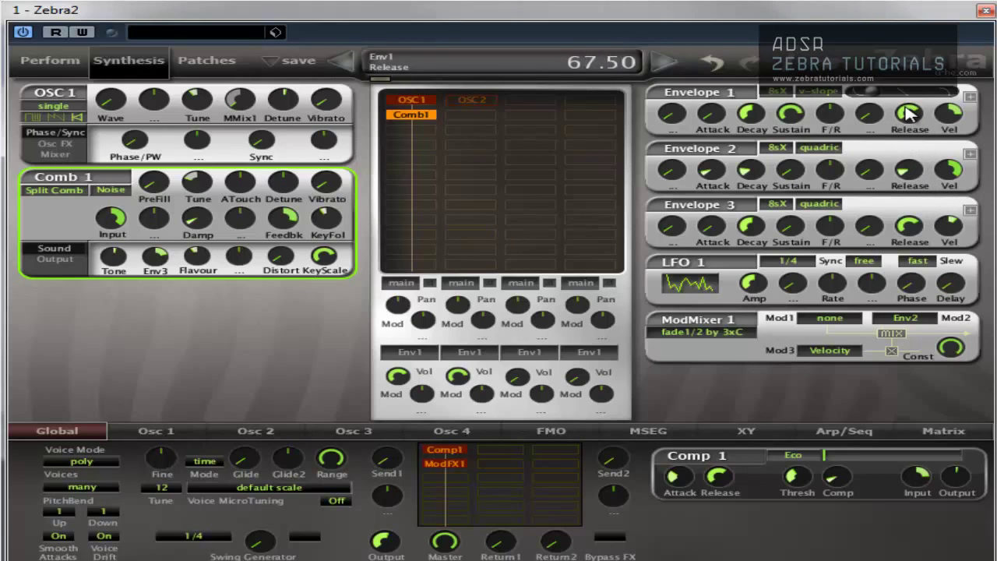
{"action": "left_click", "coordinate": [56, 535]}
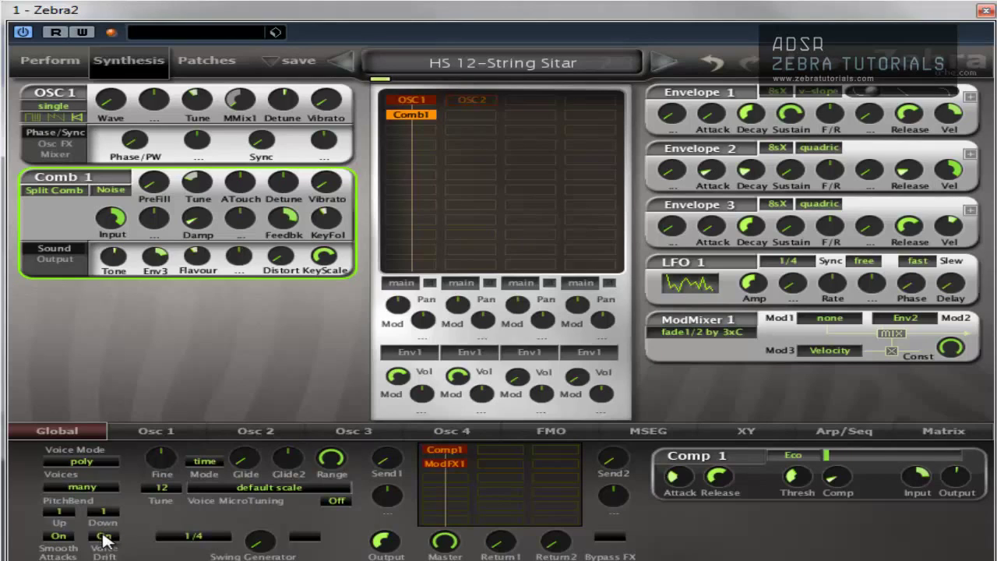
{"action": "left_click", "coordinate": [105, 537]}
{"action": "left_click", "coordinate": [105, 536]}
{"action": "left_click", "coordinate": [269, 485]}
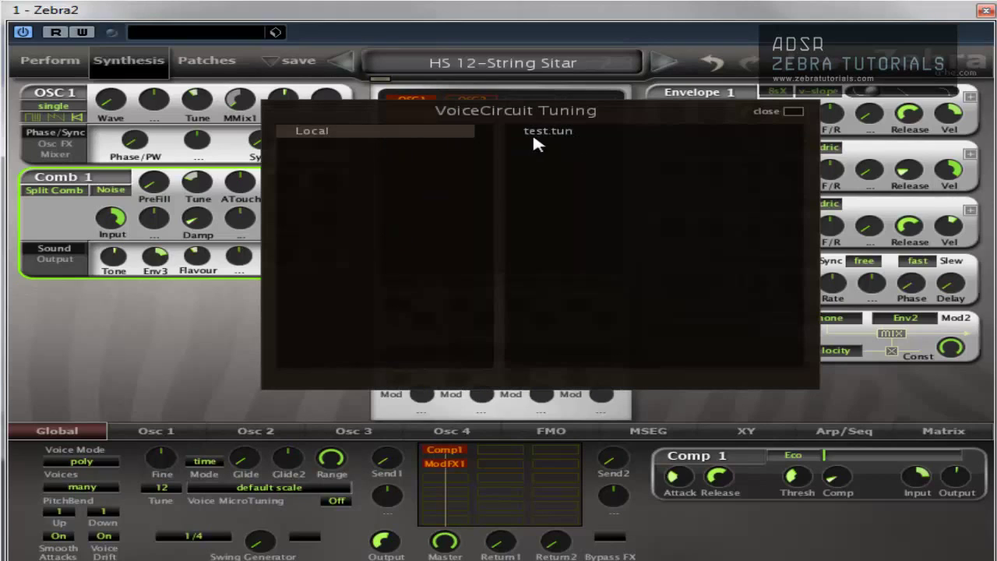
{"action": "left_click", "coordinate": [794, 113]}
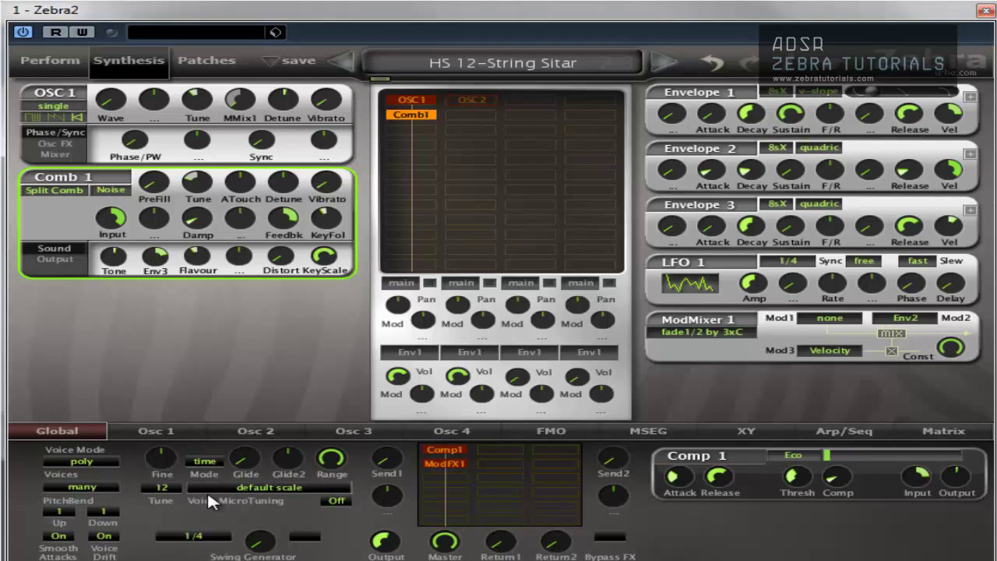
{"action": "left_click", "coordinate": [248, 485]}
{"action": "left_click", "coordinate": [249, 485]}
{"action": "left_click", "coordinate": [160, 486]}
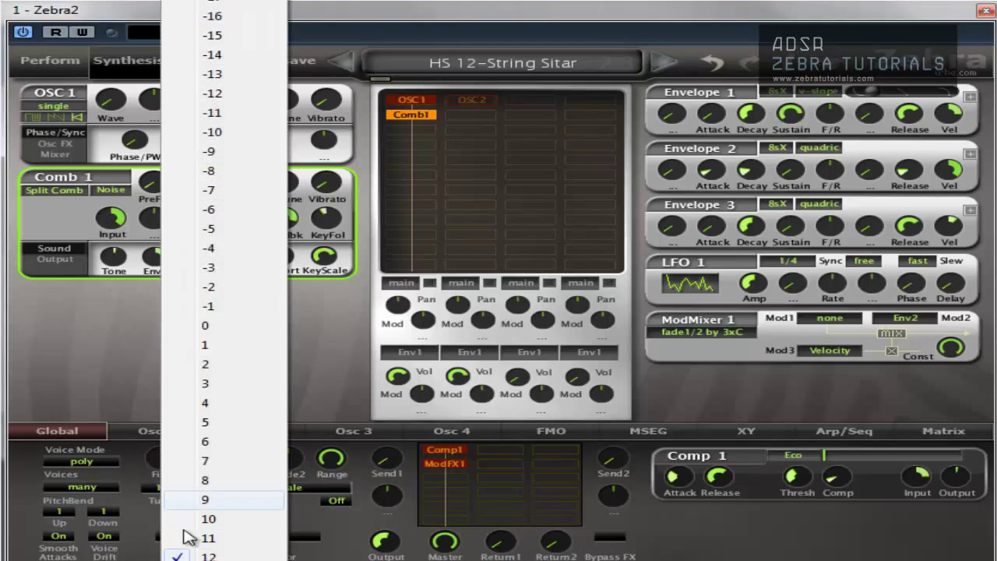
{"action": "left_click", "coordinate": [243, 333]}
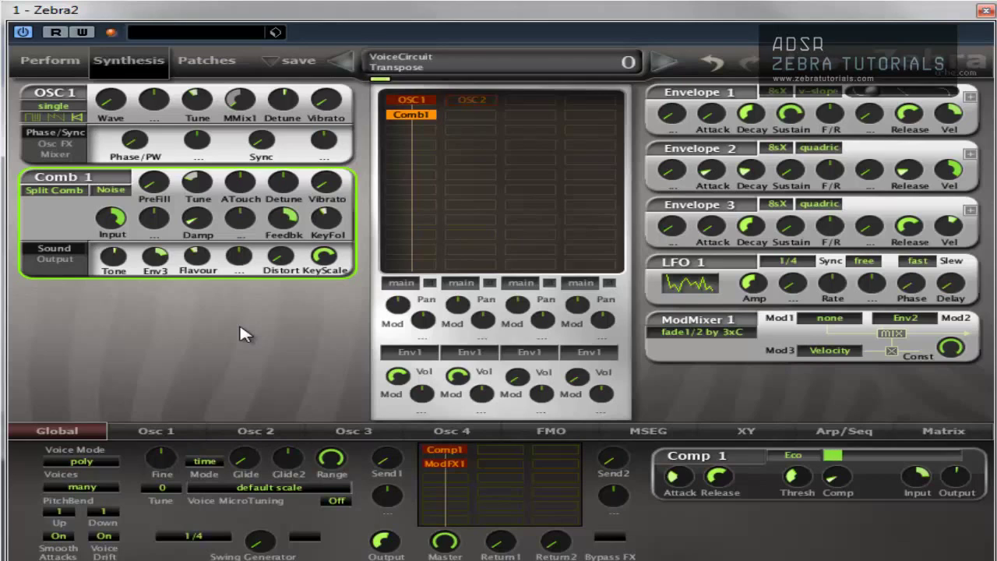
{"action": "left_click", "coordinate": [157, 487]}
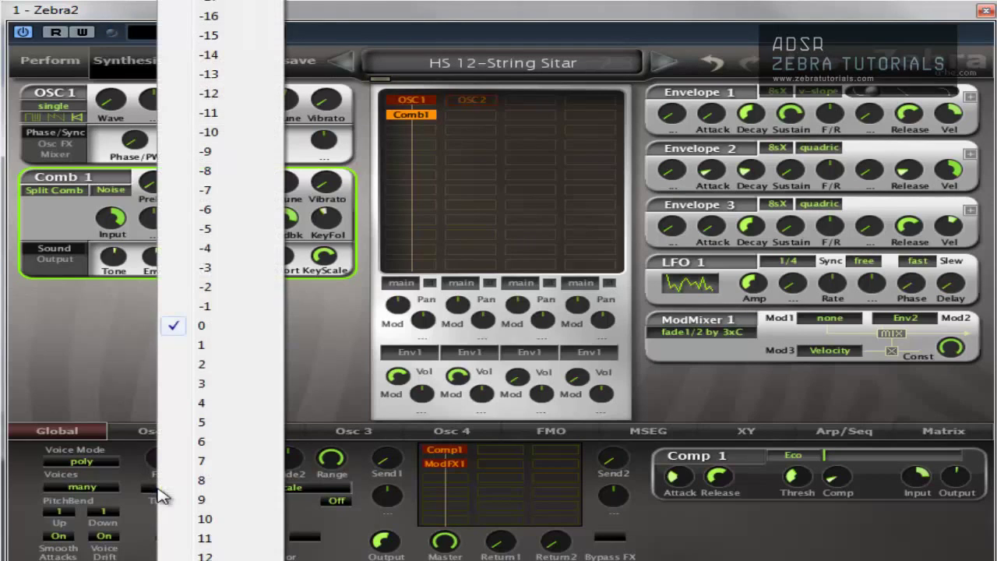
{"action": "left_click", "coordinate": [220, 556]}
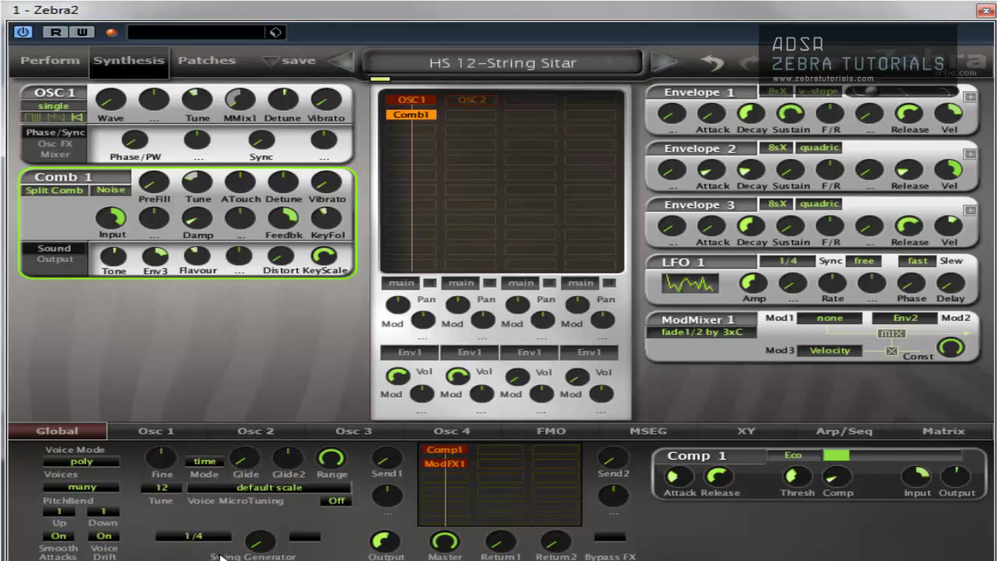
{"action": "left_click", "coordinate": [172, 485]}
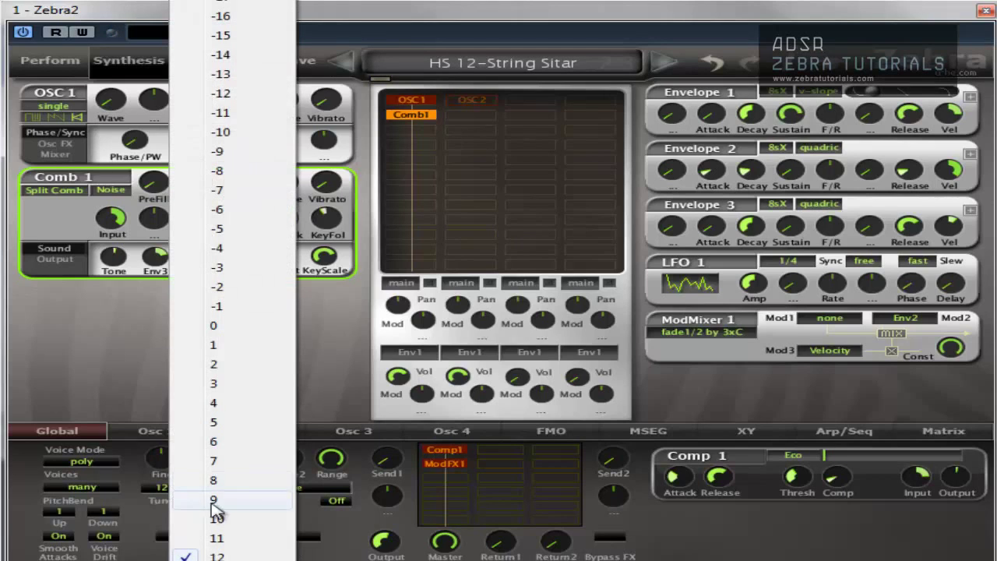
{"action": "left_click", "coordinate": [251, 327]}
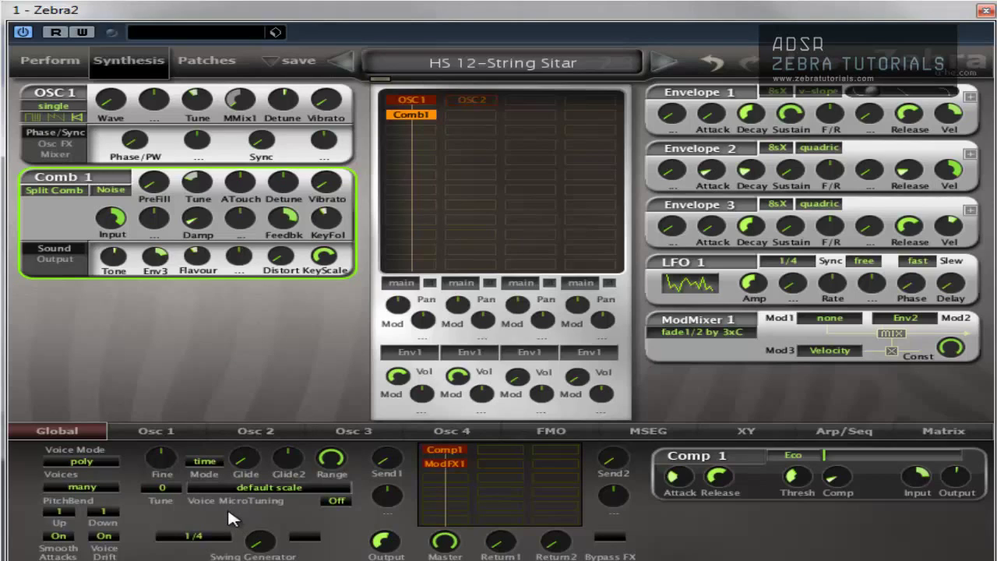
{"action": "left_click", "coordinate": [166, 486]}
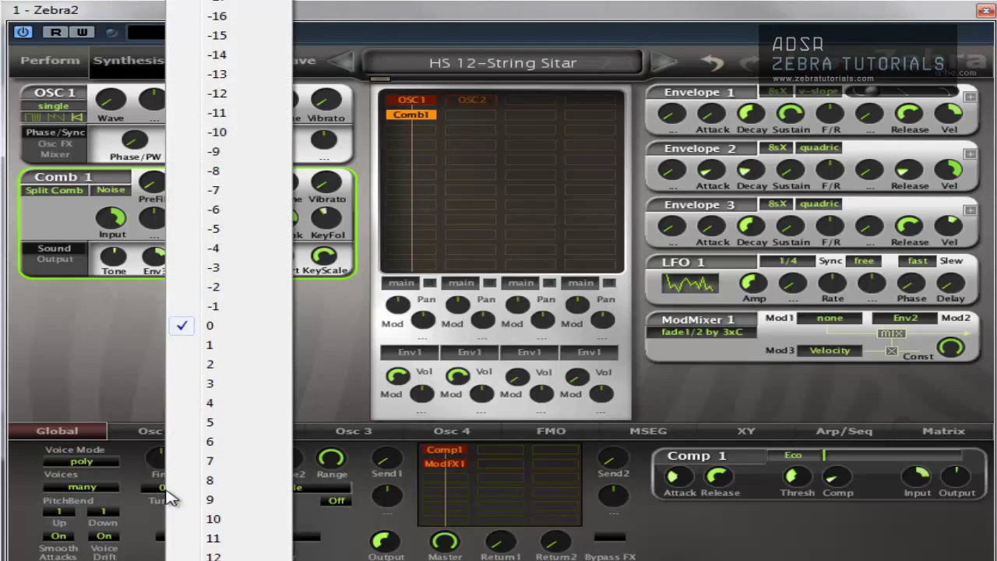
{"action": "scroll", "coordinate": [229, 286], "scroll_direction": "down", "scroll_amount": 2}
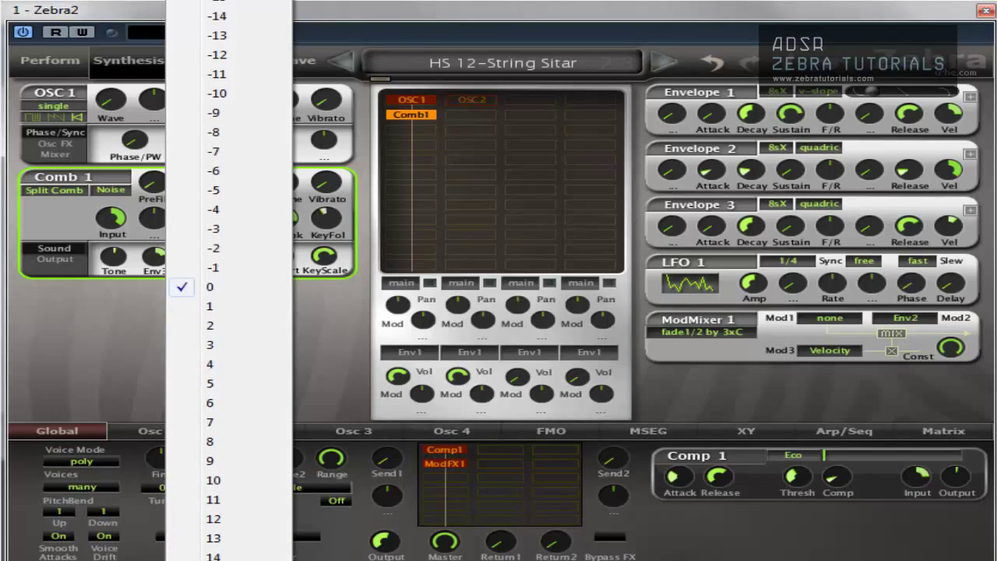
{"action": "left_click", "coordinate": [229, 286]}
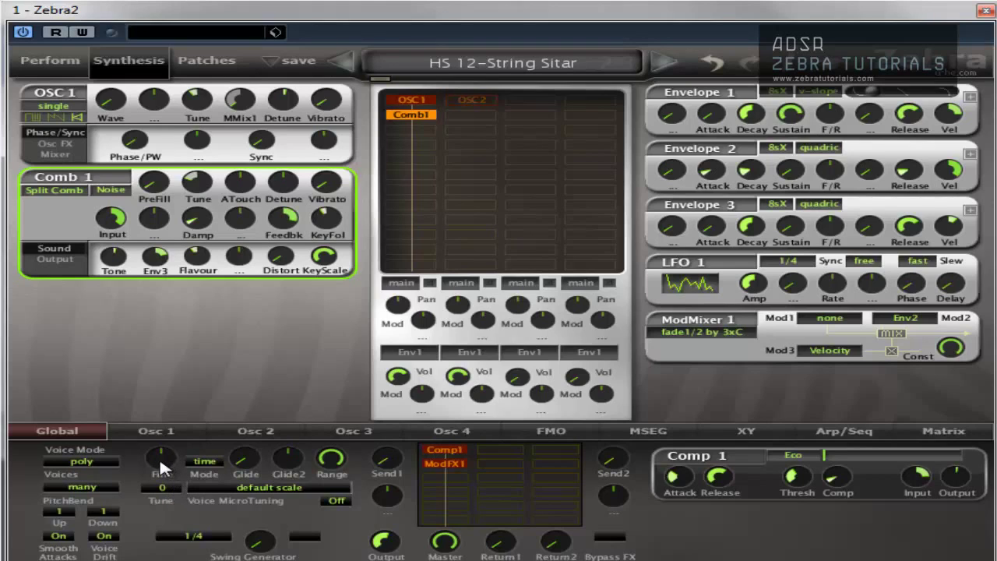
{"action": "left_click_drag", "start_coordinate": [159, 458], "coordinate": [143, 314]}
{"action": "left_click_drag", "start_coordinate": [156, 461], "coordinate": [154, 540]}
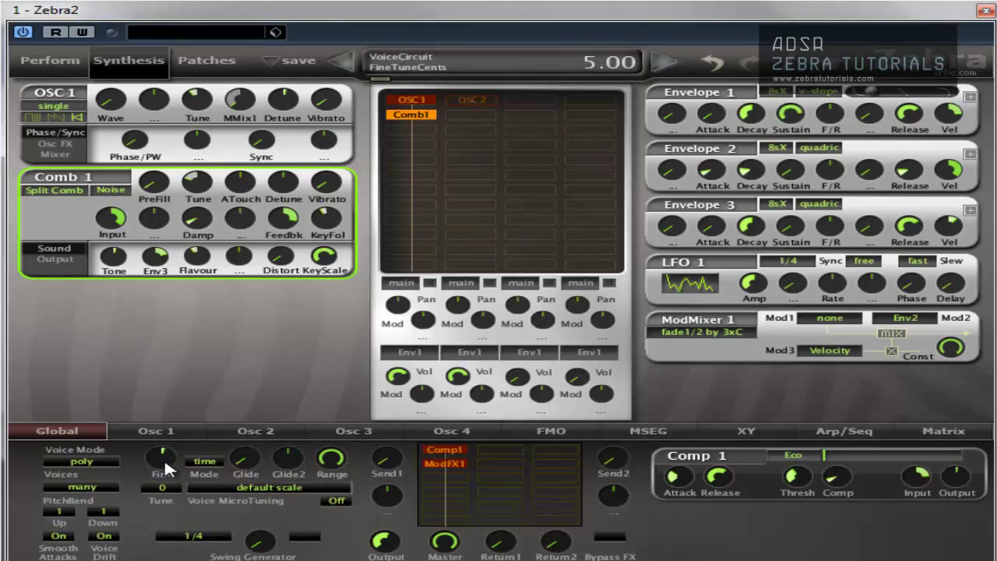
{"action": "double_click", "coordinate": [163, 455]}
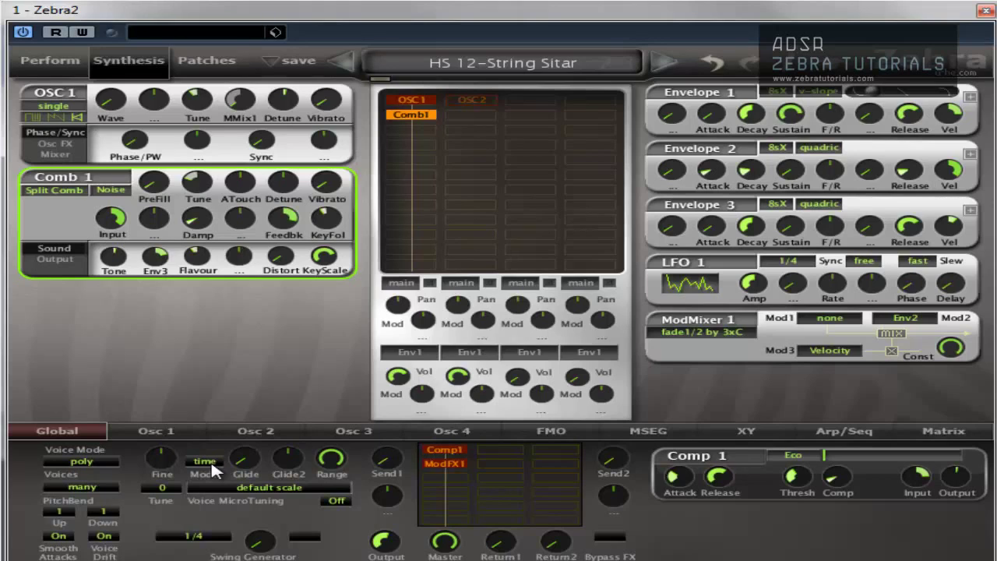
- Raise the Glide knob to about 48 and set the glide Mode to rate
{"action": "left_click_drag", "start_coordinate": [249, 460], "coordinate": [261, 368]}
{"action": "left_click", "coordinate": [202, 463]}
{"action": "left_click", "coordinate": [234, 490]}
- Move the Global tab Glide knob to about 44, then settle Portamento near 71
{"action": "scroll", "coordinate": [246, 456], "scroll_direction": "up", "scroll_amount": 5}
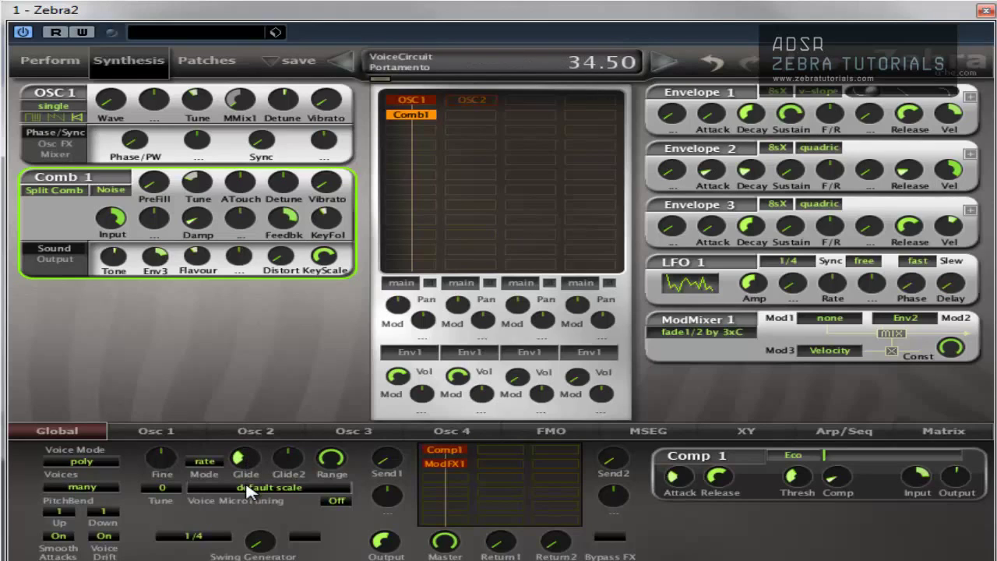
{"action": "left_click_drag", "start_coordinate": [247, 489], "coordinate": [242, 284]}
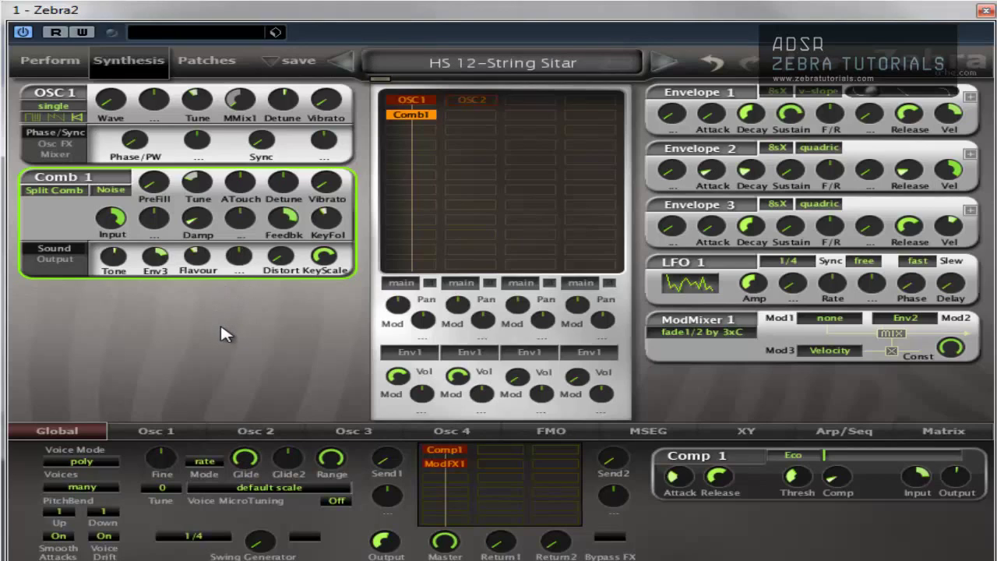
{"action": "mouse_move", "coordinate": [246, 460]}
{"action": "left_click_drag", "start_coordinate": [248, 460], "coordinate": [245, 505]}
{"action": "left_click", "coordinate": [158, 114]}
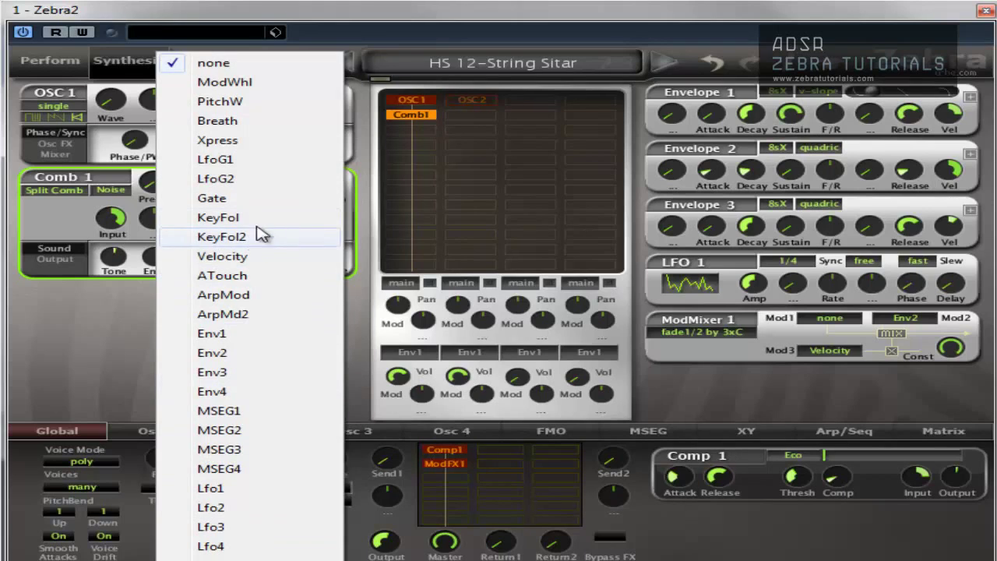
{"action": "left_click", "coordinate": [121, 337]}
{"action": "left_click", "coordinate": [869, 436]}
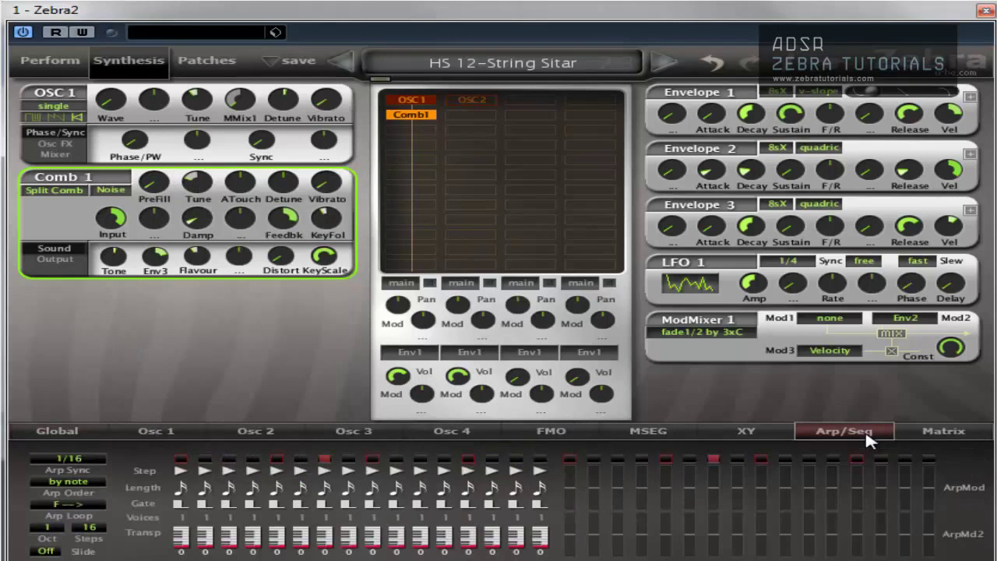
{"action": "left_click", "coordinate": [75, 428]}
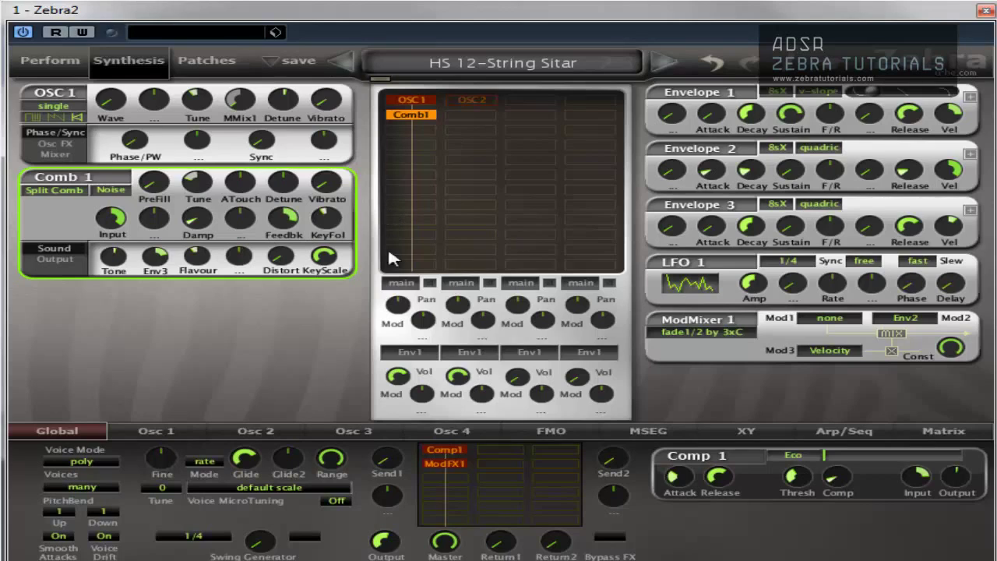
- Sweep glide Range through 48, 25 and 100, then set Glide amount and Range to 0
{"action": "left_click_drag", "start_coordinate": [327, 465], "coordinate": [340, 560]}
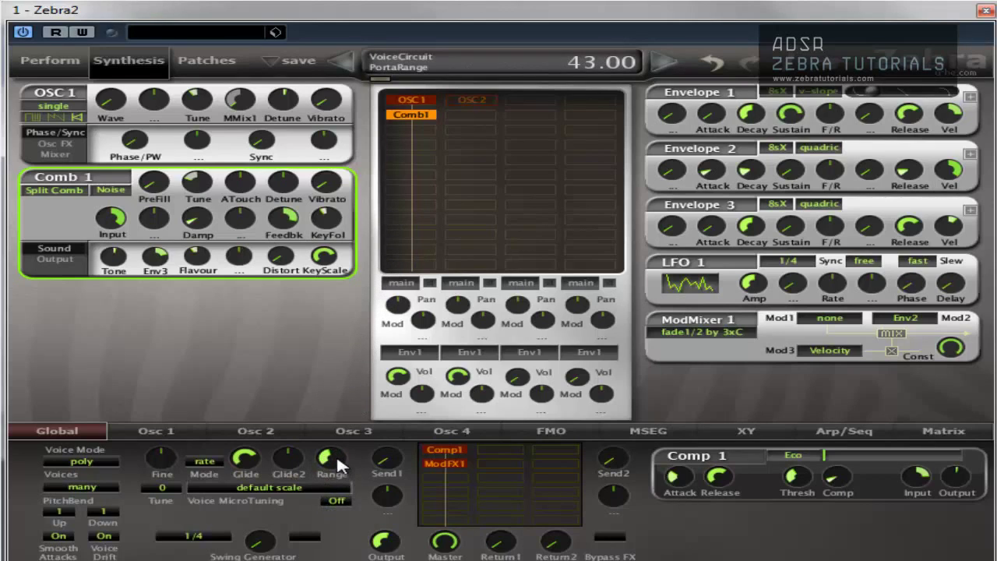
{"action": "left_click_drag", "start_coordinate": [337, 463], "coordinate": [339, 501]}
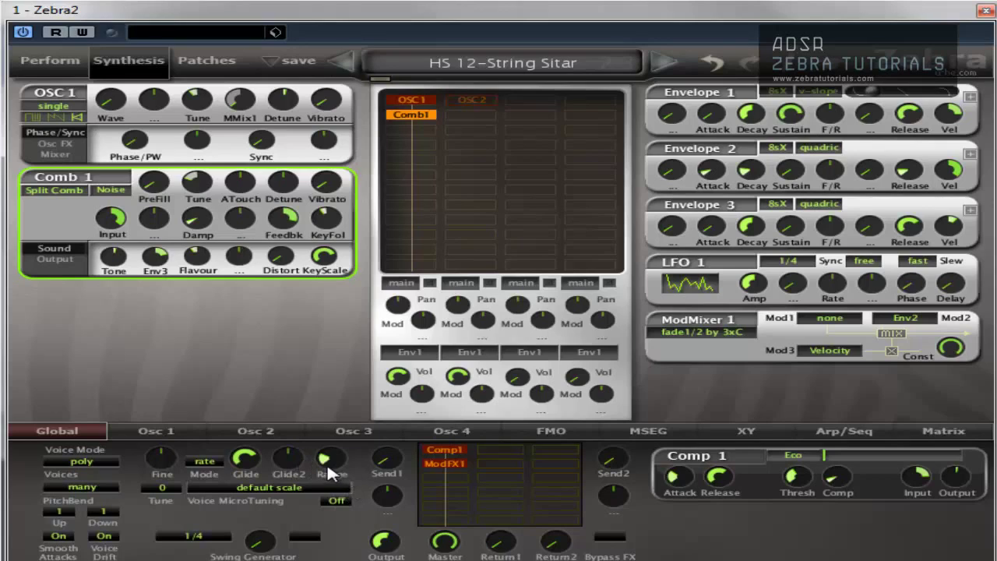
{"action": "left_click_drag", "start_coordinate": [327, 466], "coordinate": [335, 374]}
{"action": "left_click_drag", "start_coordinate": [265, 471], "coordinate": [261, 544]}
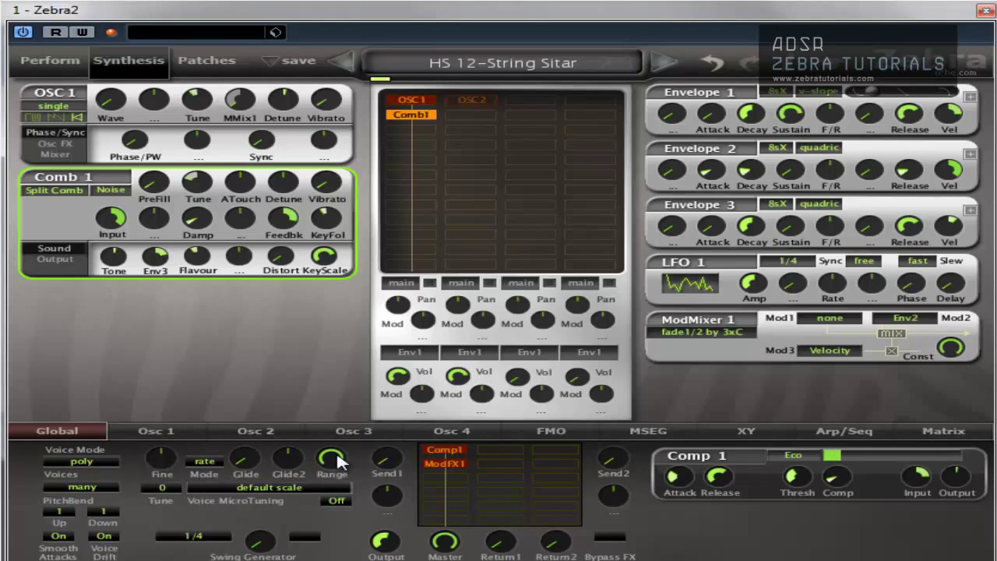
{"action": "left_click_drag", "start_coordinate": [340, 461], "coordinate": [340, 529]}
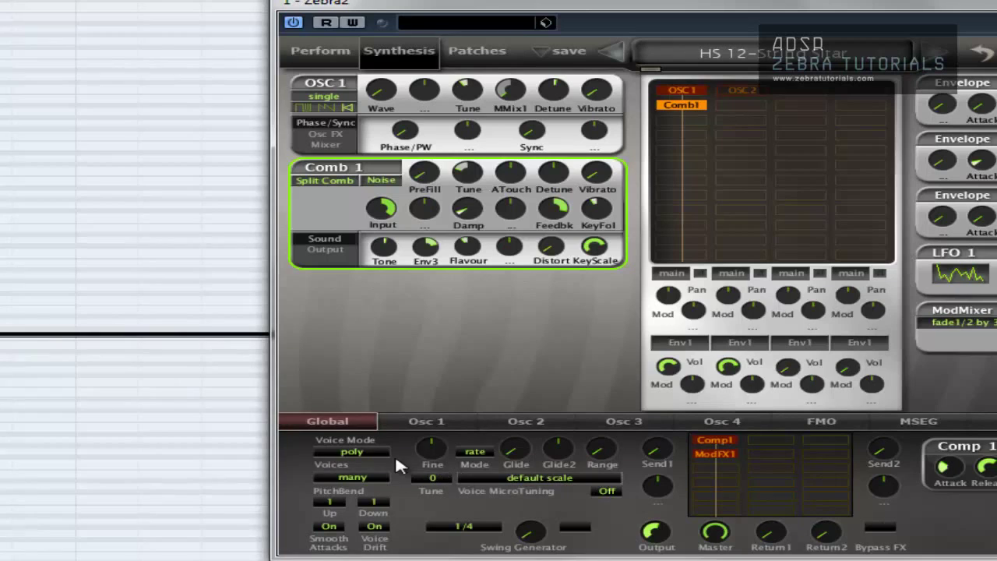
- Switch Voice Mode to arpeggiator and raise the 1/4 Swing Generator to about 79.50
{"action": "left_click", "coordinate": [360, 453]}
{"action": "left_click", "coordinate": [442, 523]}
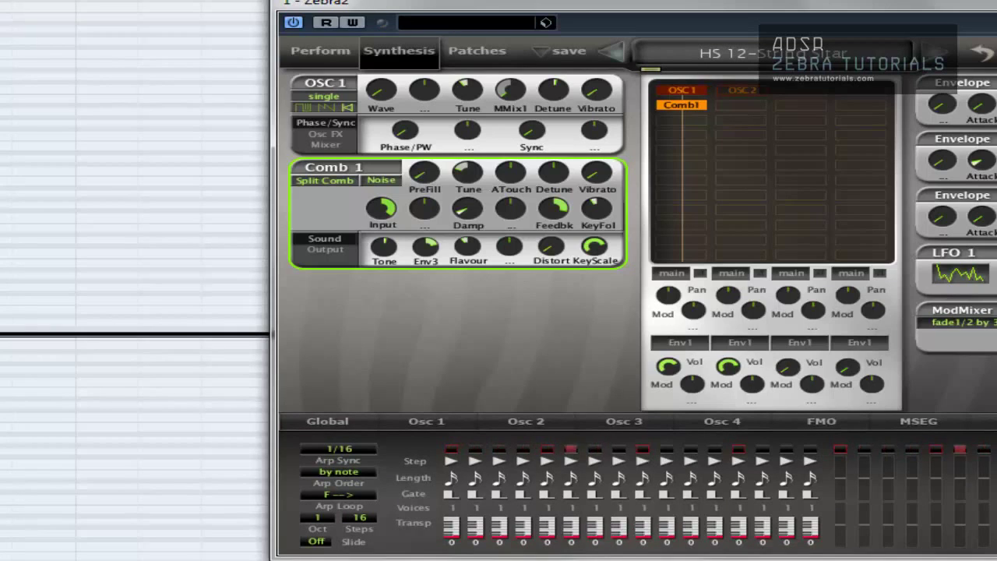
{"action": "left_click", "coordinate": [344, 421]}
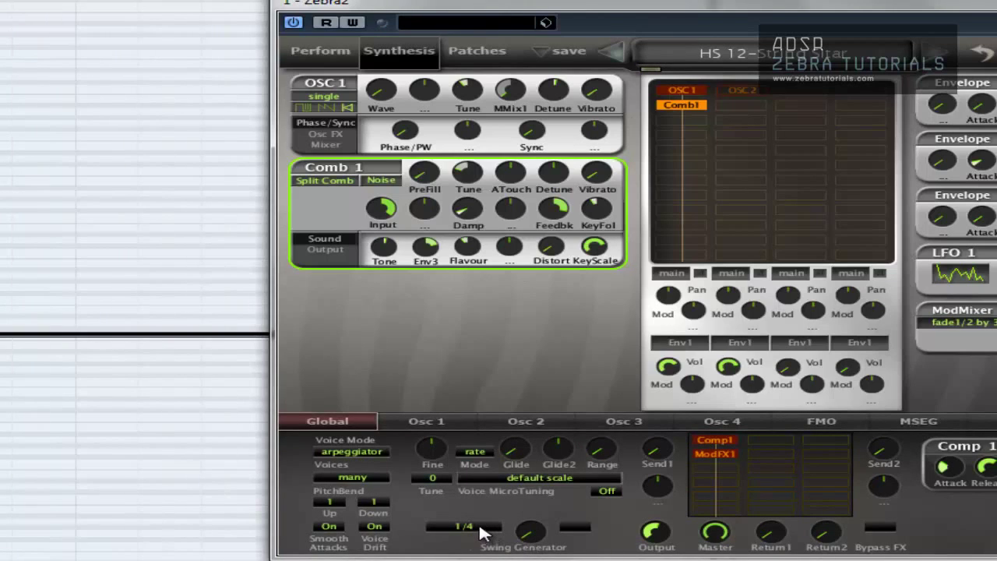
{"action": "left_click_drag", "start_coordinate": [532, 537], "coordinate": [537, 399]}
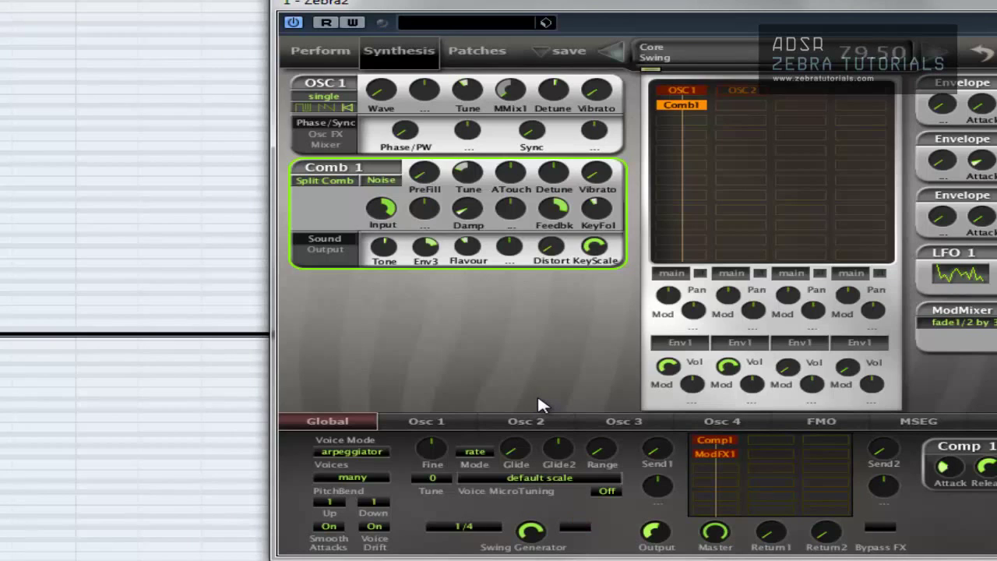
- Change the Swing Generator grid from 1/4 to 1/8 trip and push its amount higher
{"action": "left_click", "coordinate": [496, 532]}
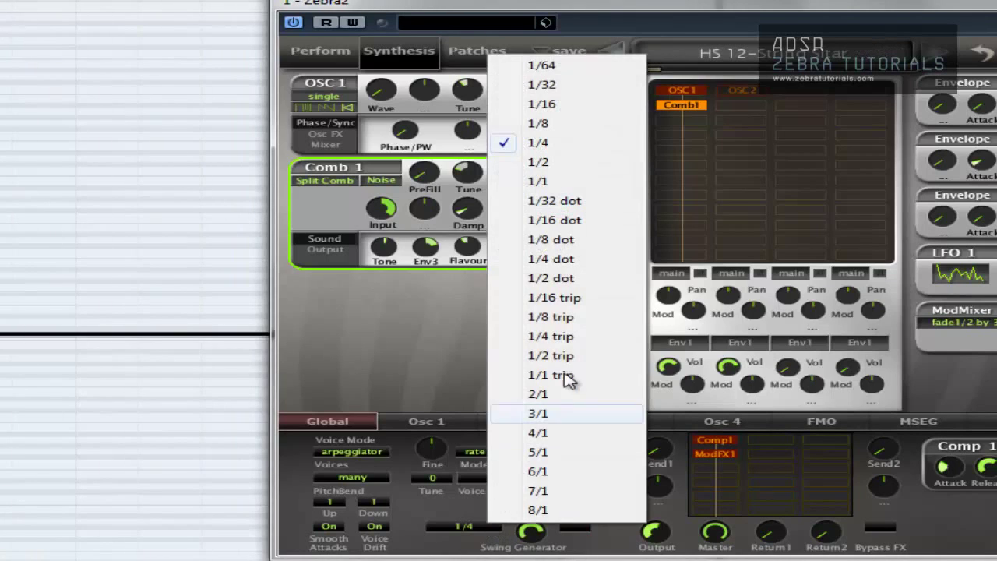
{"action": "left_click", "coordinate": [589, 326]}
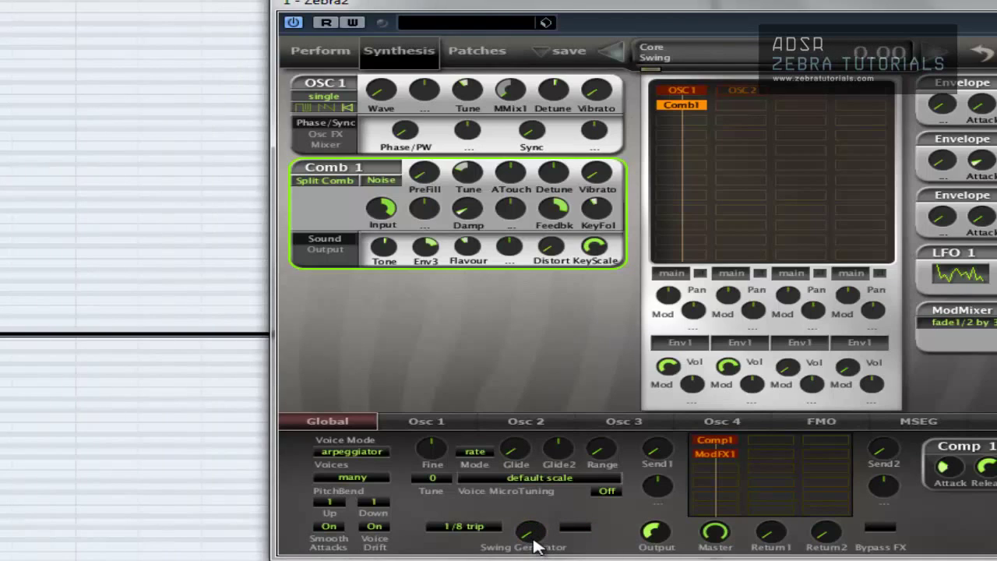
{"action": "left_click_drag", "start_coordinate": [534, 542], "coordinate": [533, 355]}
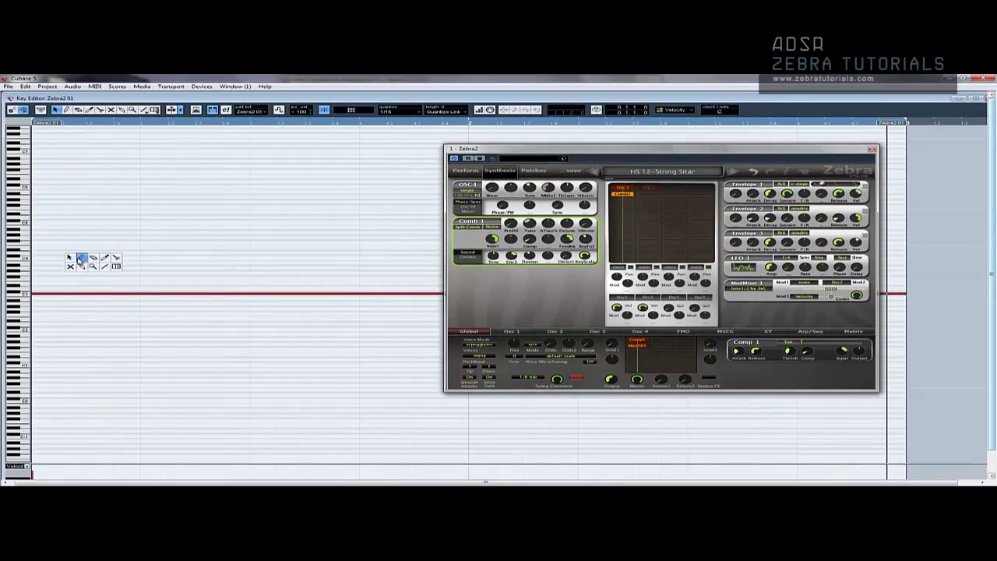
- Draw short notes in the Zebra2 01 part, select the E4 note, and close the Key Editor
{"action": "left_click", "coordinate": [81, 259]}
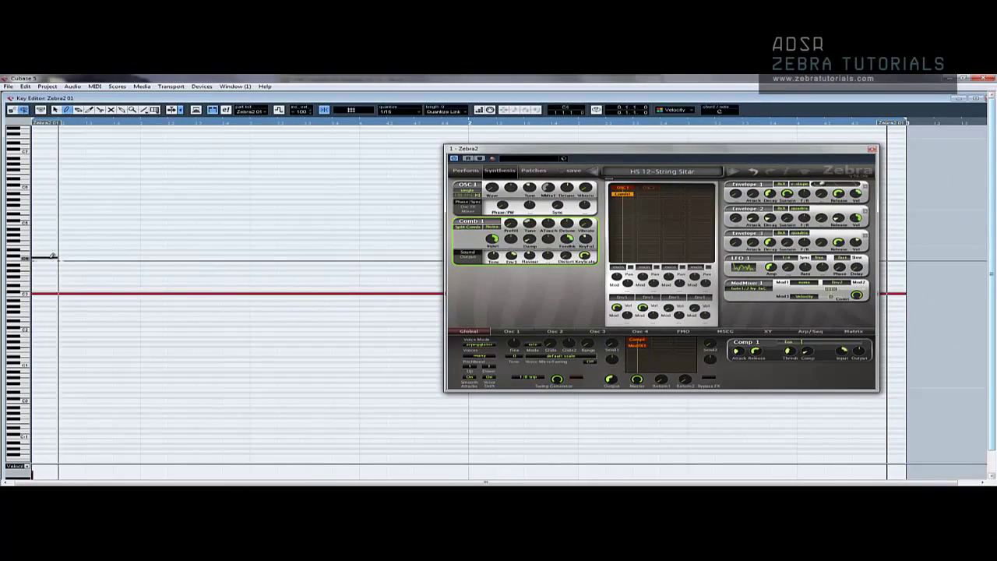
{"action": "left_click", "coordinate": [88, 250]}
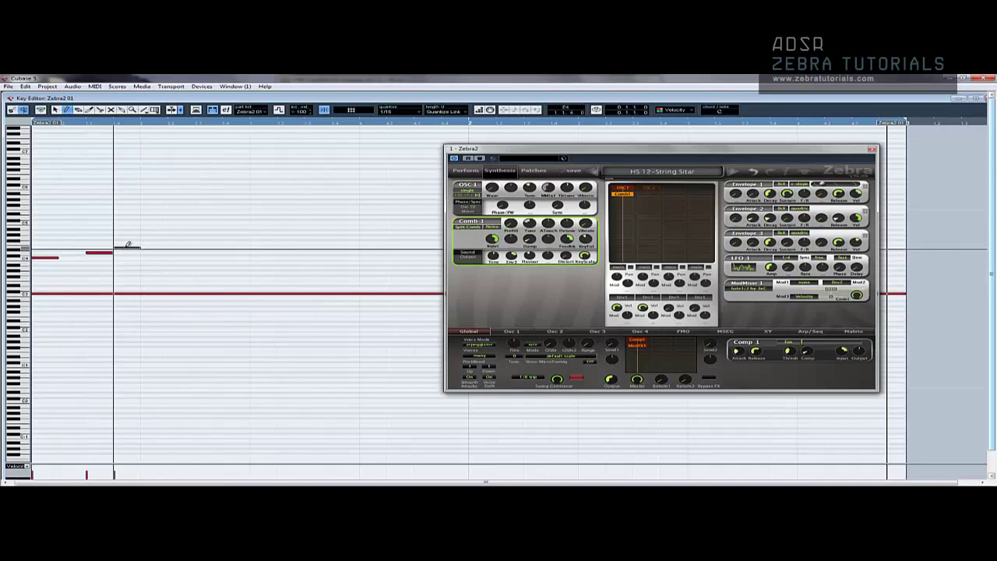
{"action": "key", "text": "1"}
{"action": "left_click_drag", "start_coordinate": [127, 249], "coordinate": [134, 252]}
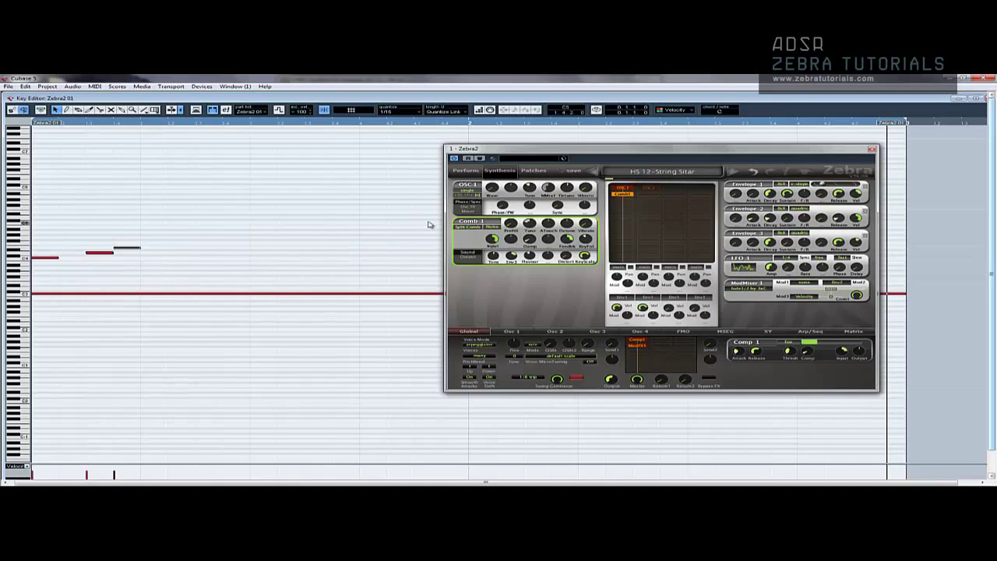
{"action": "left_click", "coordinate": [987, 99]}
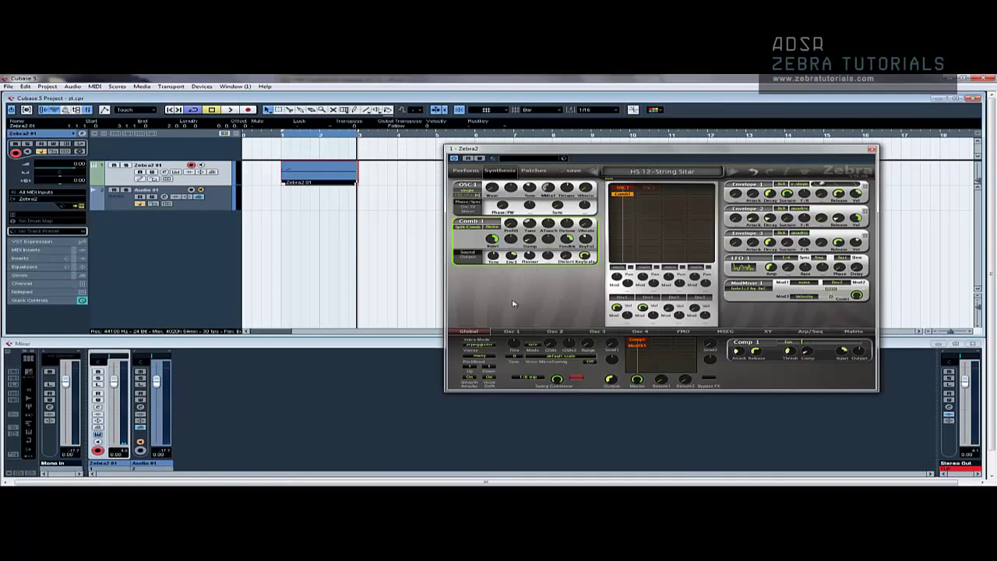